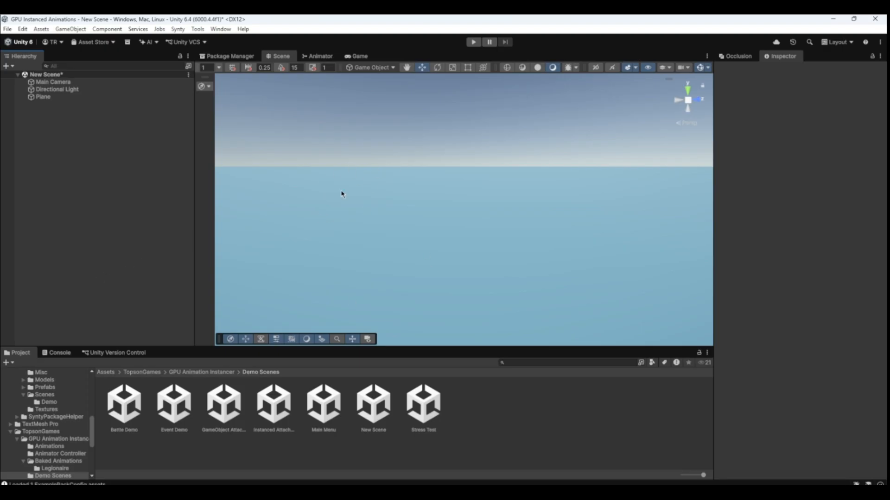
Add the VAT Instancing Manager prefab from the GPU Animation Instancer prefabs to the scene hierarchy.
click(205, 372)
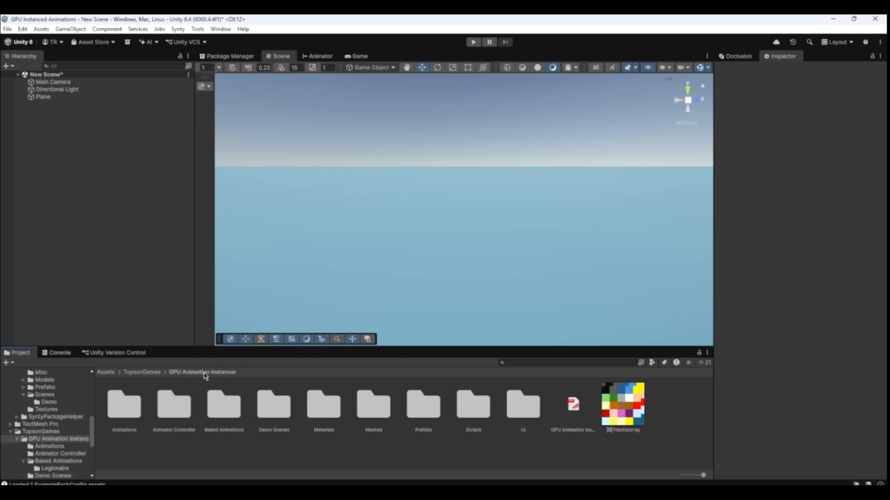
double_click(431, 417)
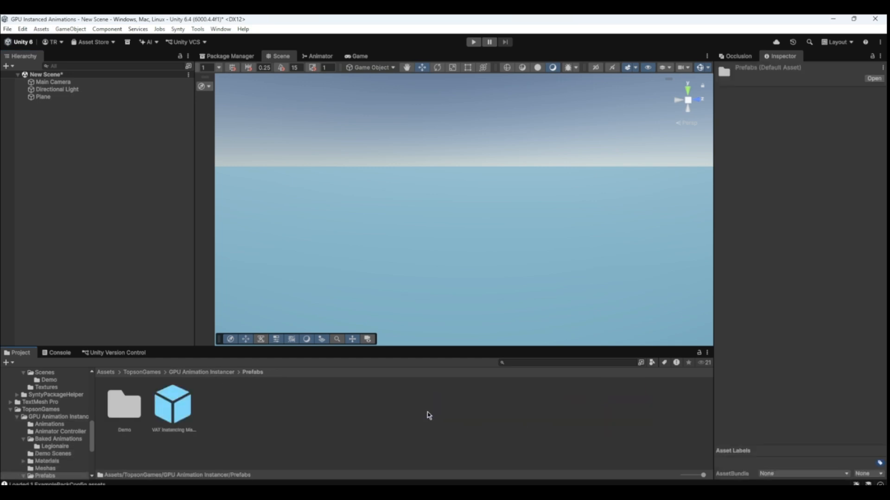
drag(189, 410, 116, 178)
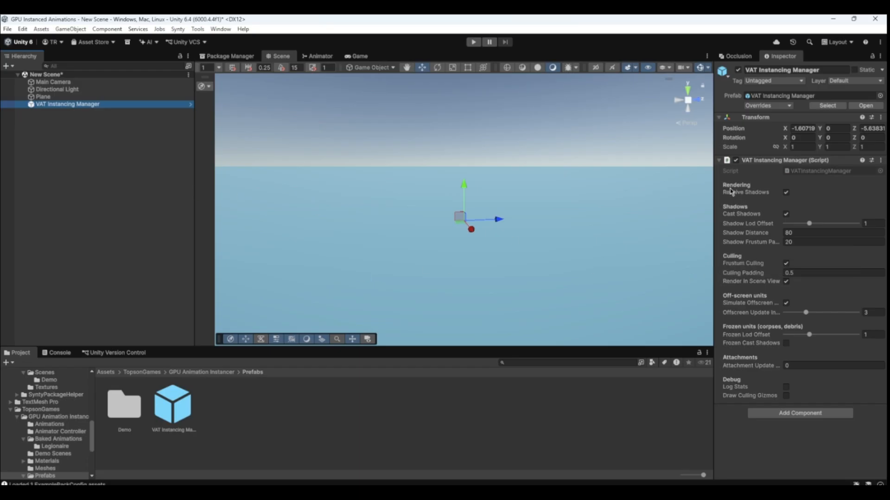
mouse_move(735, 224)
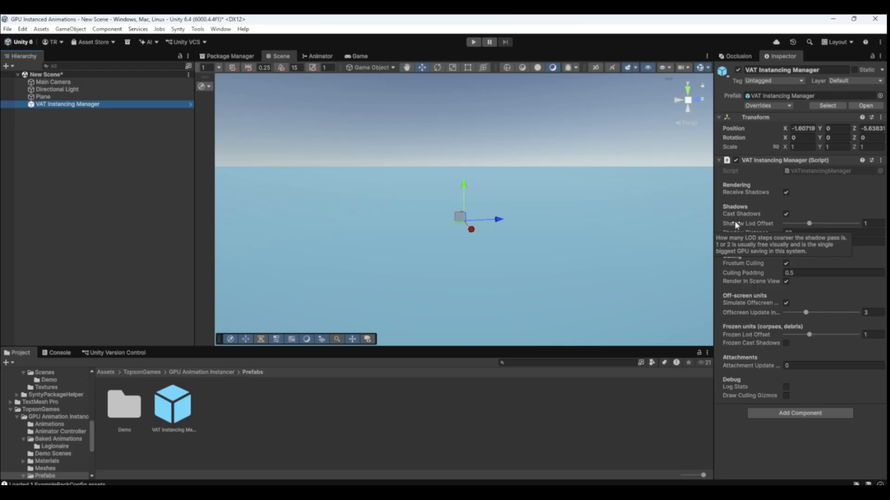
click(171, 123)
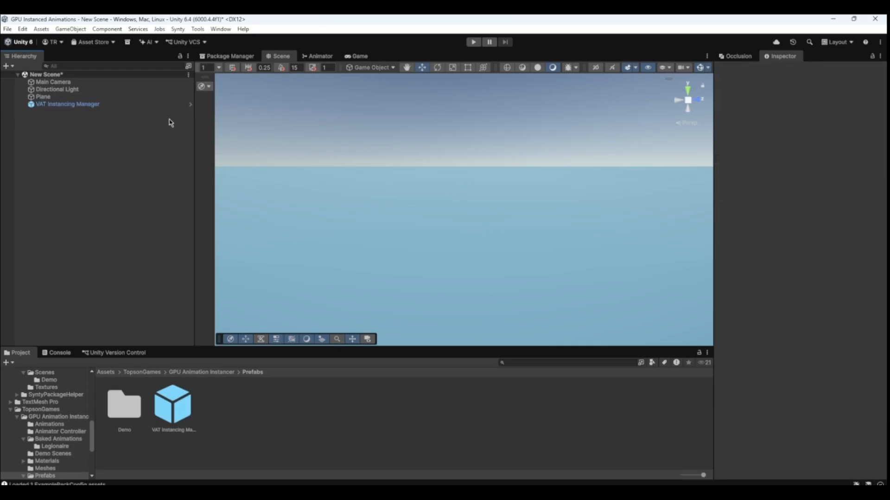
Open the Topson Games Vertex Animation Baker and move its window clear of the project assets.
click(199, 29)
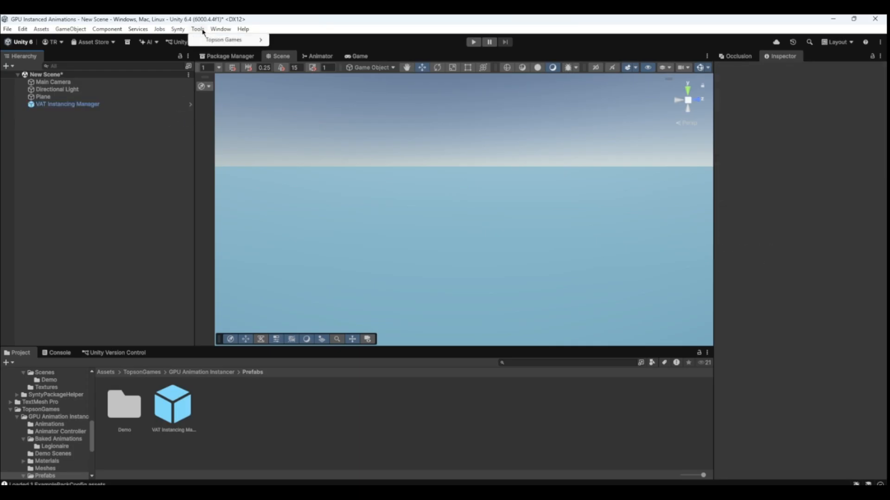
mouse_move(232, 39)
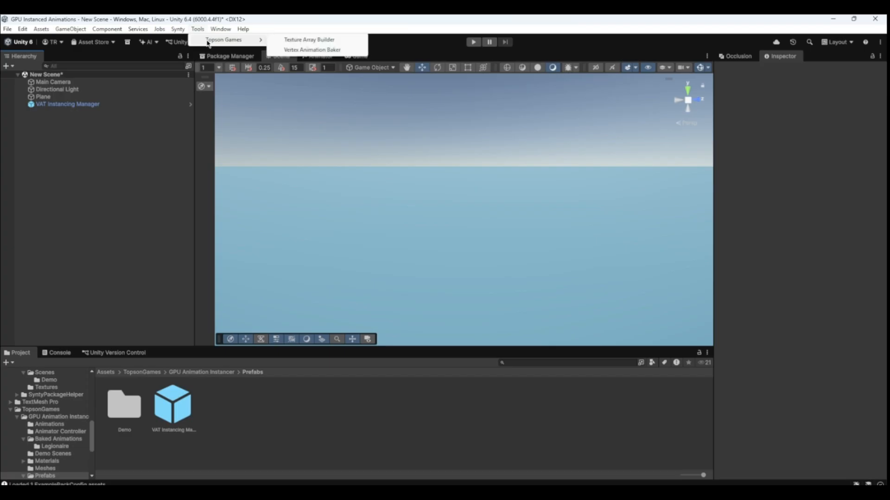
click(294, 49)
drag(454, 69, 562, 70)
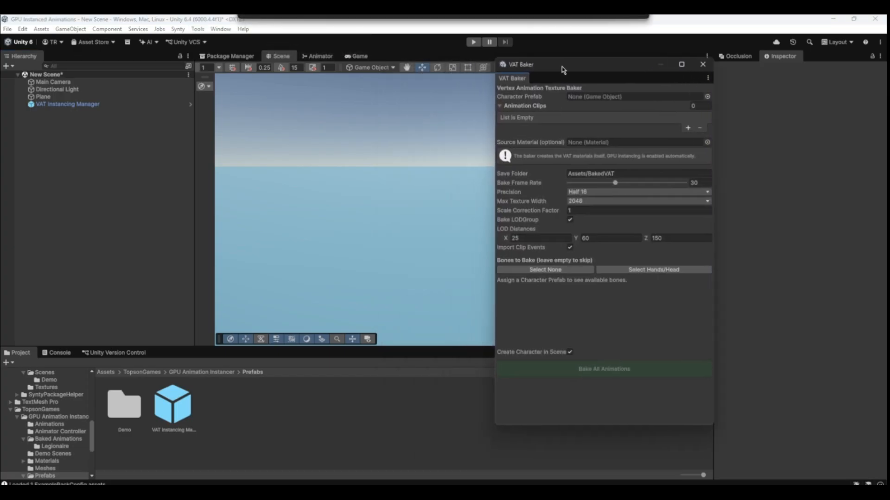
Assign the Legionaire prefab from the Demo prefabs folder as the baker's character prefab.
click(208, 373)
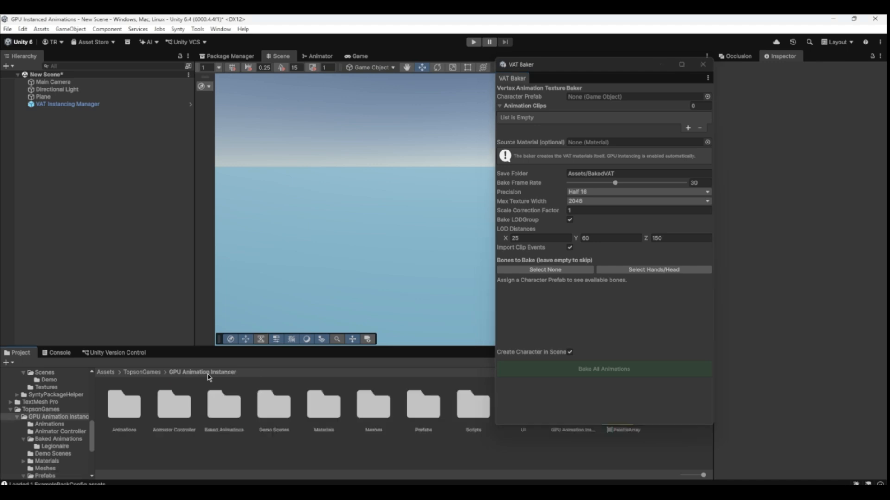
double_click(411, 417)
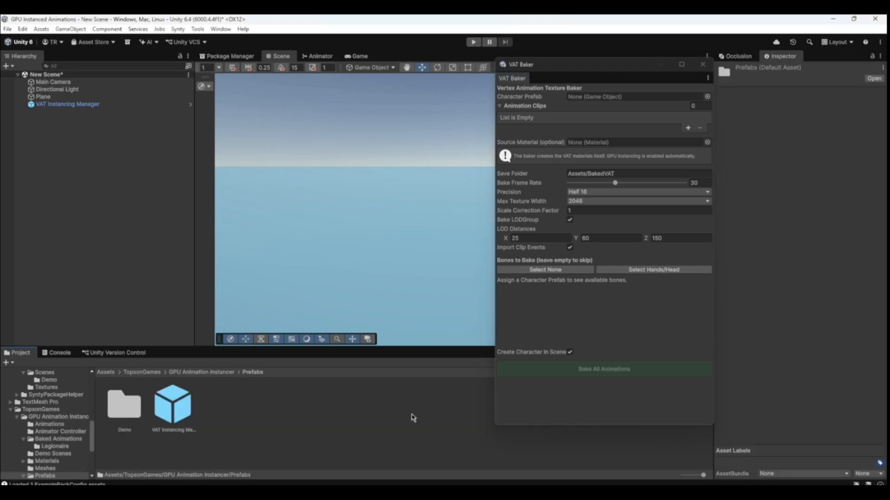
double_click(136, 420)
drag(178, 417, 596, 97)
drag(591, 65, 691, 62)
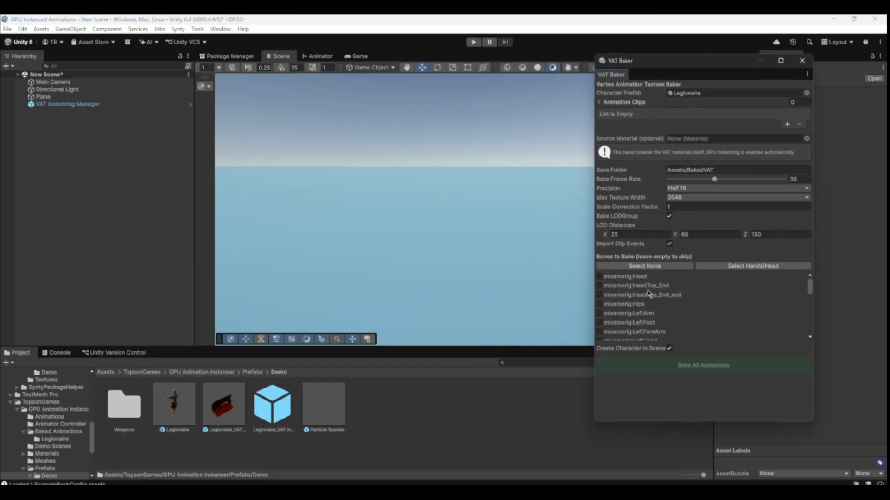
Examine the LOD Group on the Legionaire prefab's Mesh object, including LOD 0, and return to the scene.
double_click(171, 412)
scroll(172, 221, down, 5)
scroll(173, 221, down, 3)
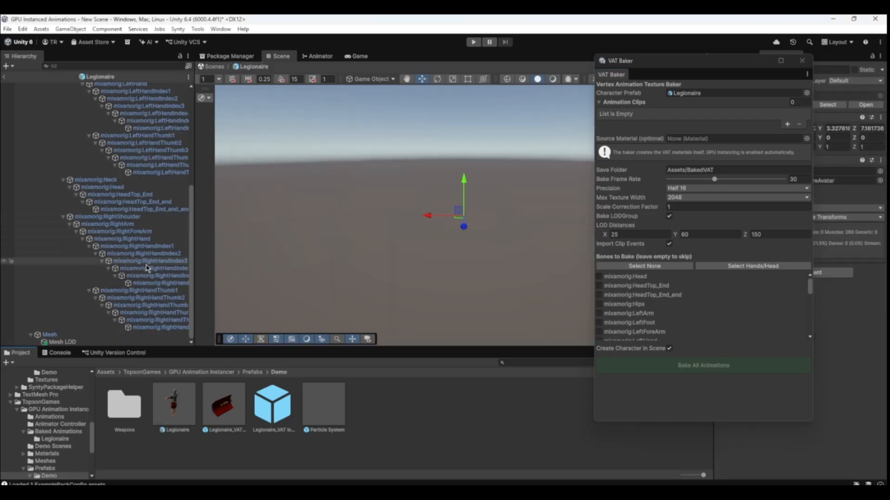
click(70, 335)
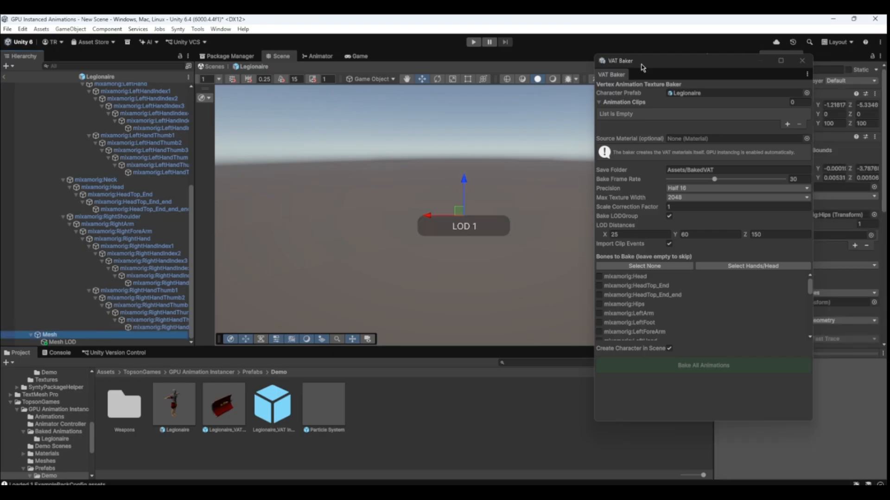
drag(641, 63, 480, 71)
scroll(759, 177, down, 4)
scroll(760, 177, down, 5)
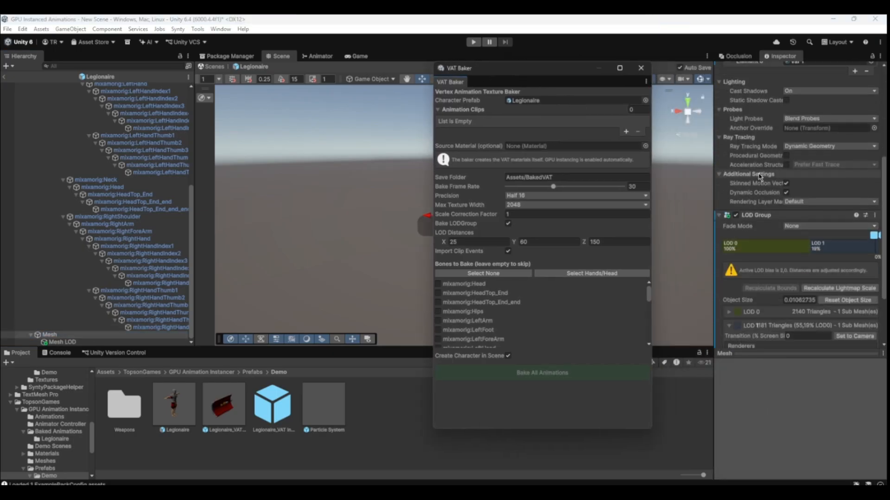
scroll(759, 177, down, 1)
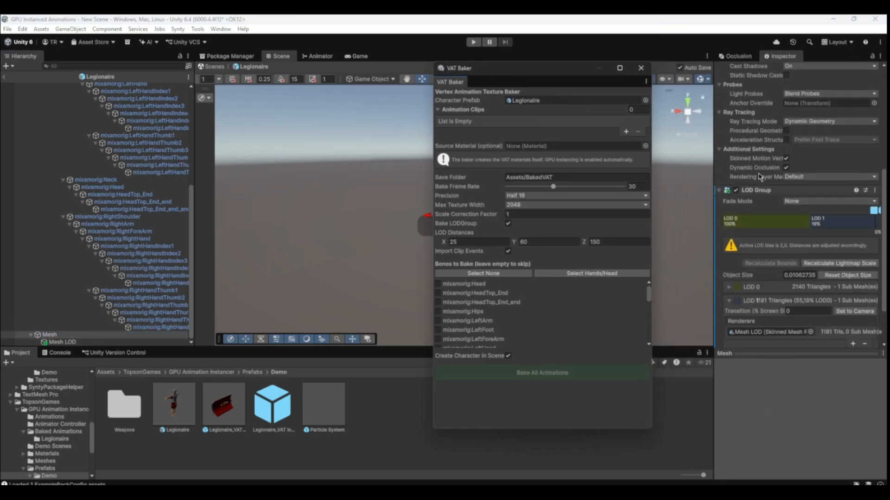
click(758, 227)
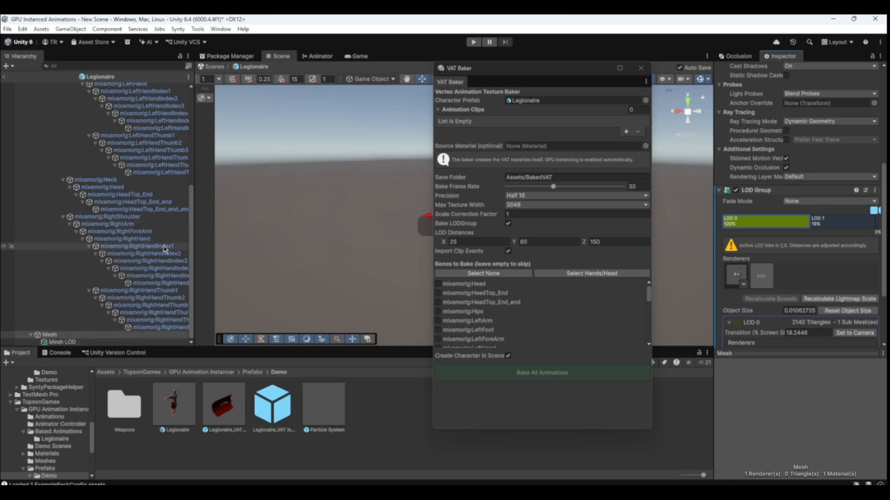
click(5, 77)
Add the 1h idle and 1h walk clips to the baker's animation clips.
click(626, 131)
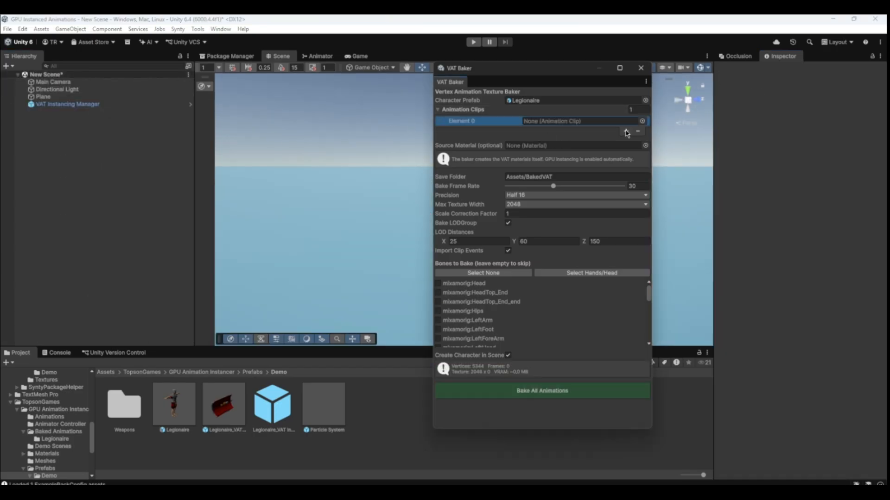
click(641, 121)
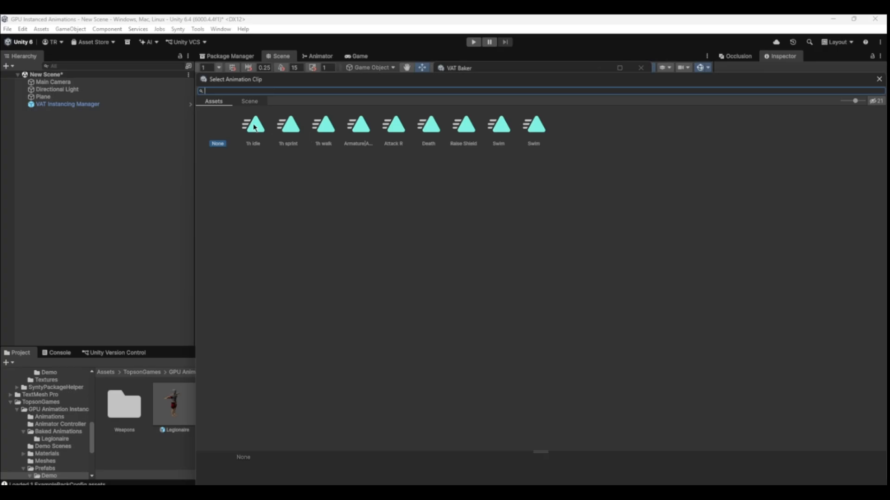
click(253, 126)
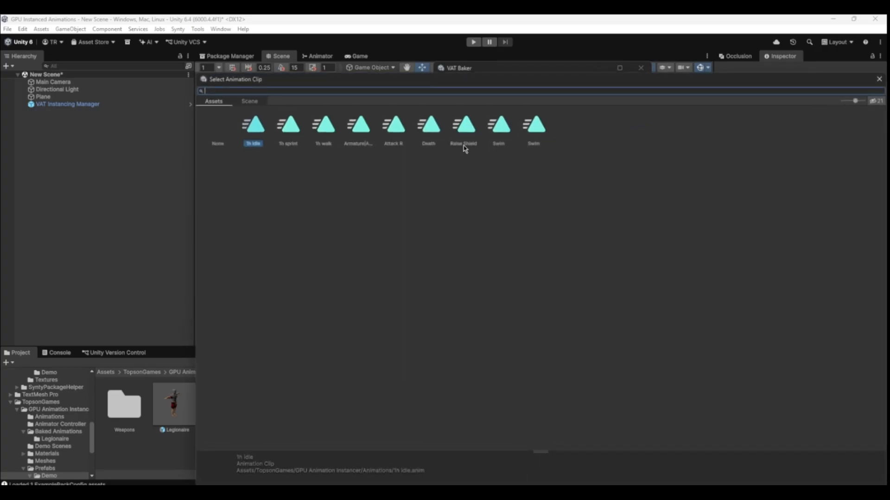
double_click(324, 139)
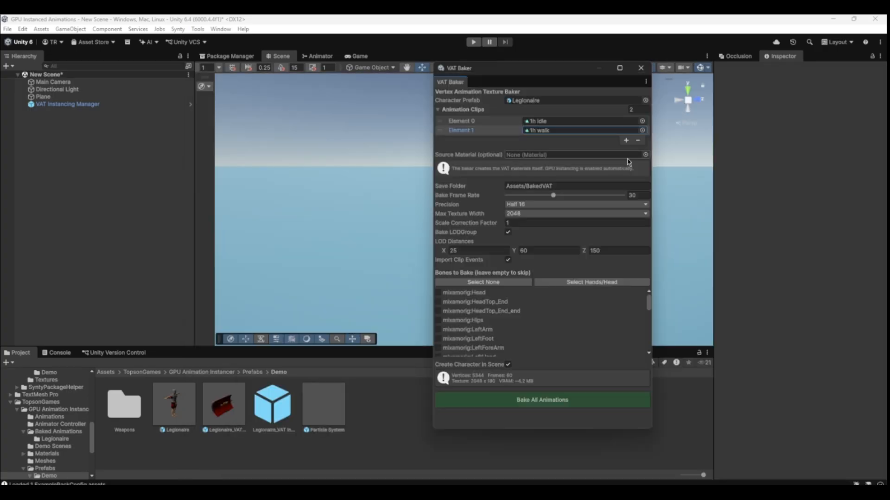
Search the materials for "var" and assign Var 1 as the baker's source material.
click(645, 155)
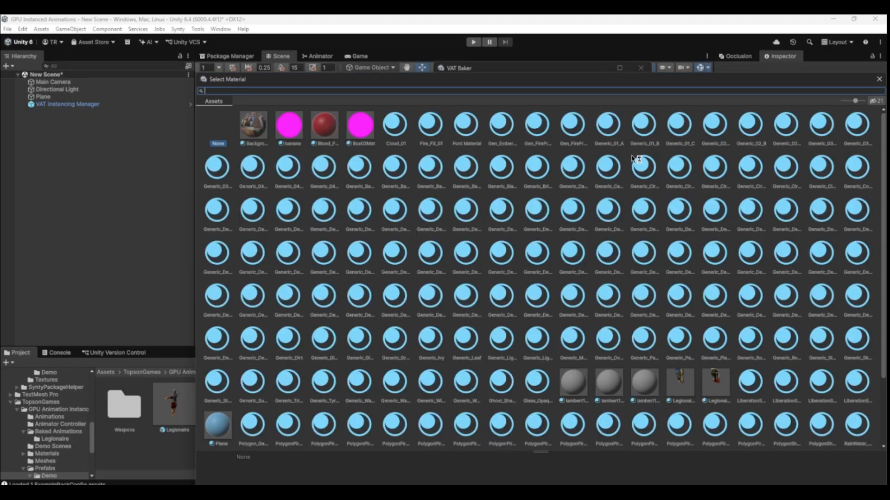
text(var)
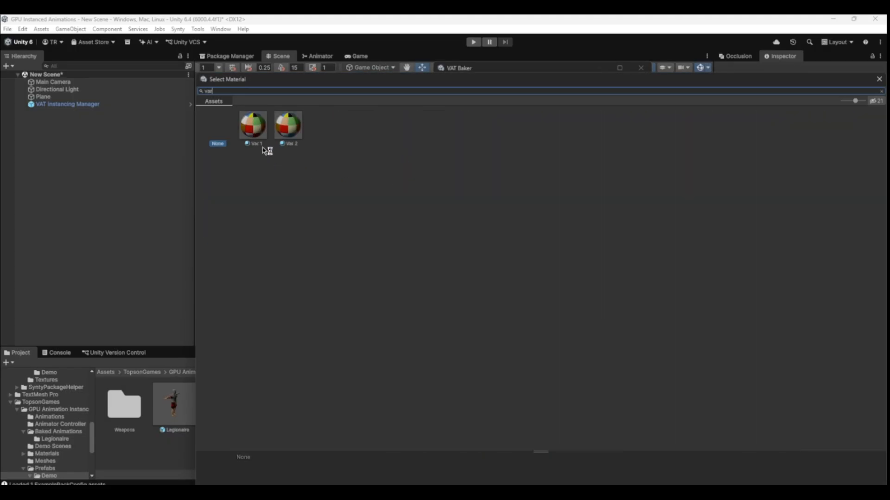
double_click(253, 132)
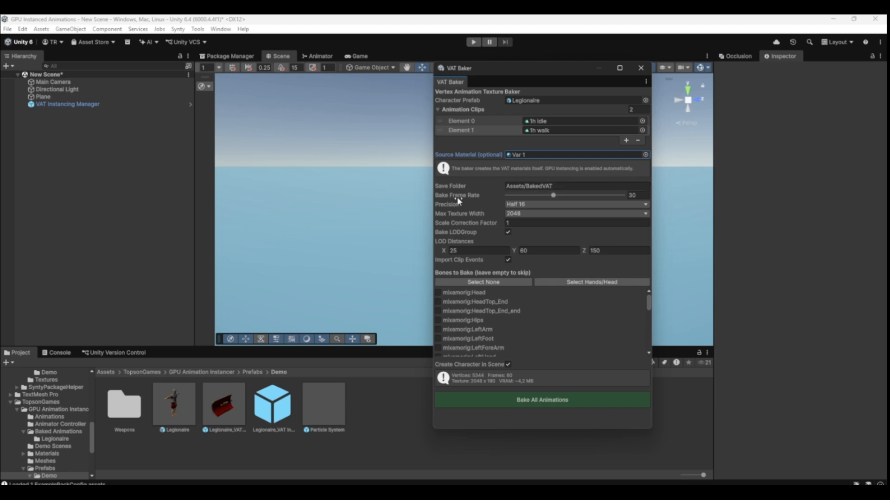
Try bake frame rates of 44.4, 11.8 and 60.
click(554, 196)
drag(554, 197, 587, 201)
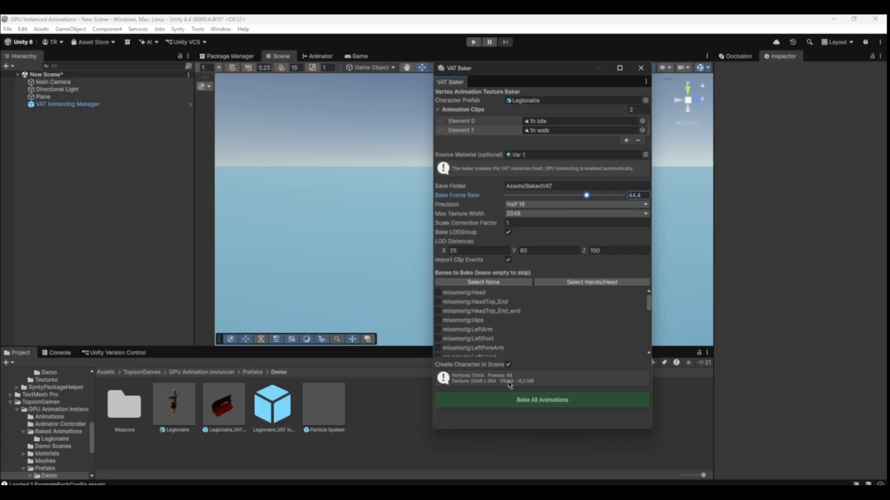
drag(587, 198, 513, 209)
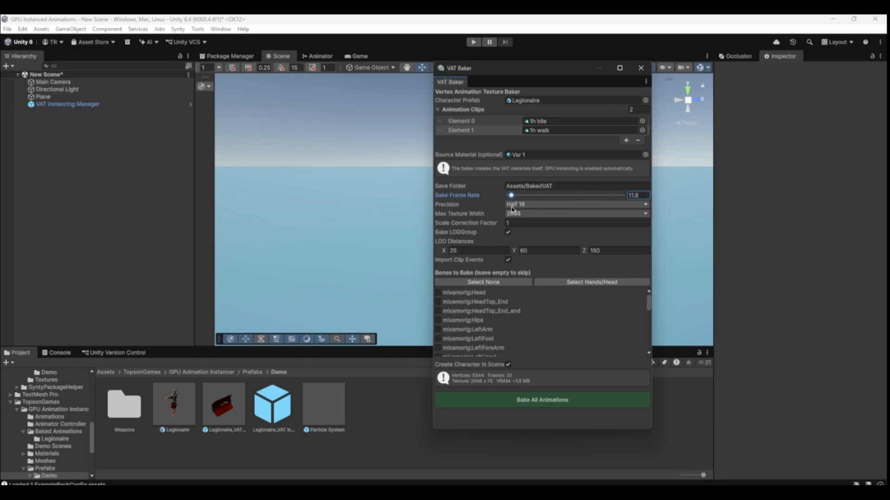
click(638, 195)
text(60)
Set the bake frame rate to 40.
click(572, 195)
drag(643, 195, 620, 193)
text(40)
Try U Norm 8 as the bake precision and switch back to Half 16.
click(544, 205)
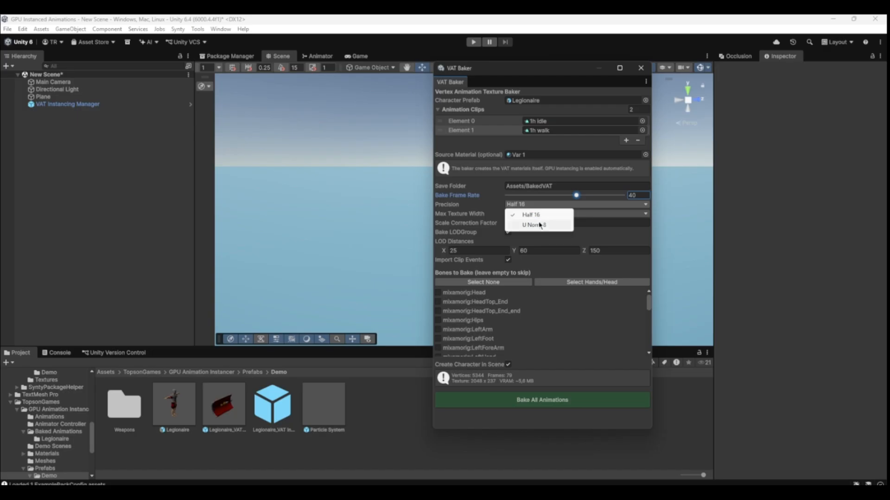
click(544, 226)
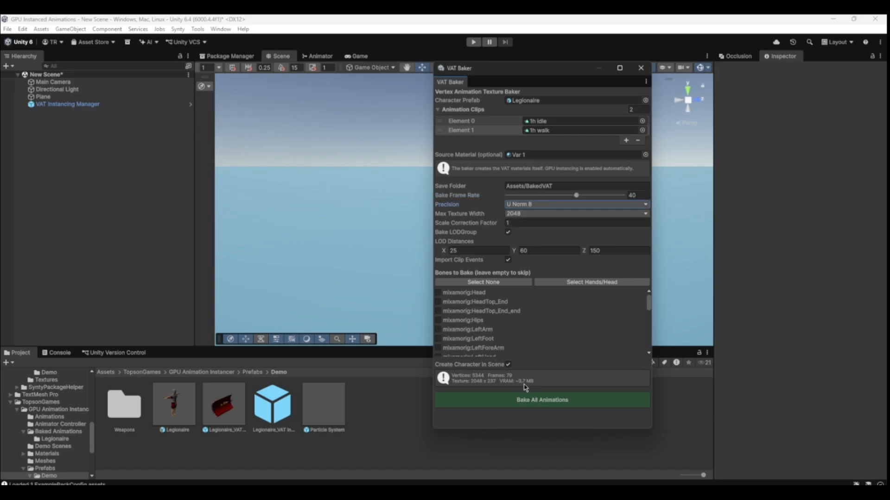
click(538, 204)
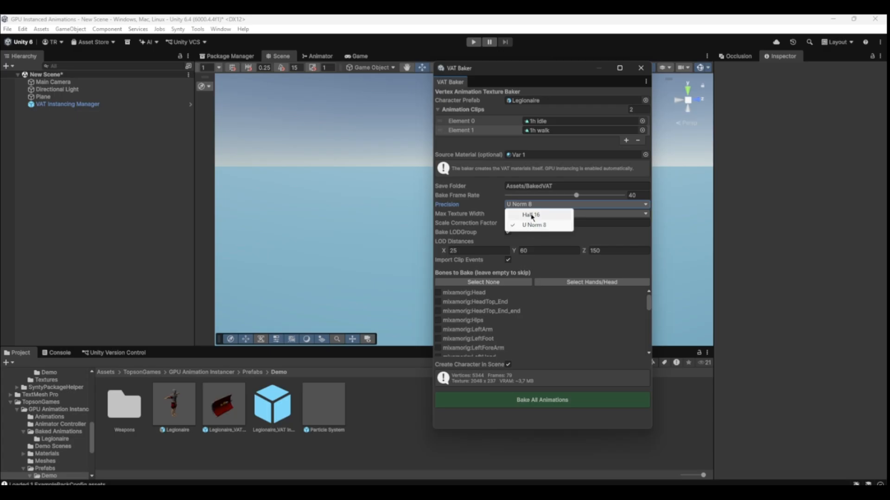
click(530, 215)
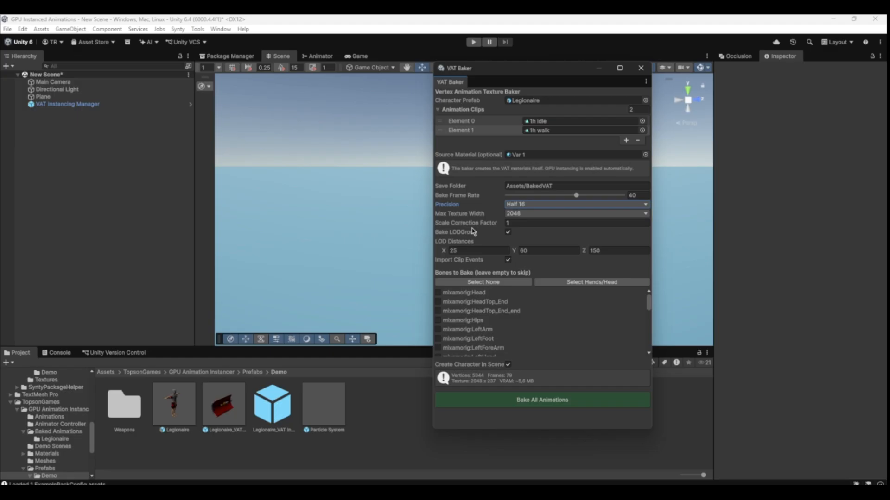
Set the scale correction factor to 0.01.
click(562, 223)
text(0,01)
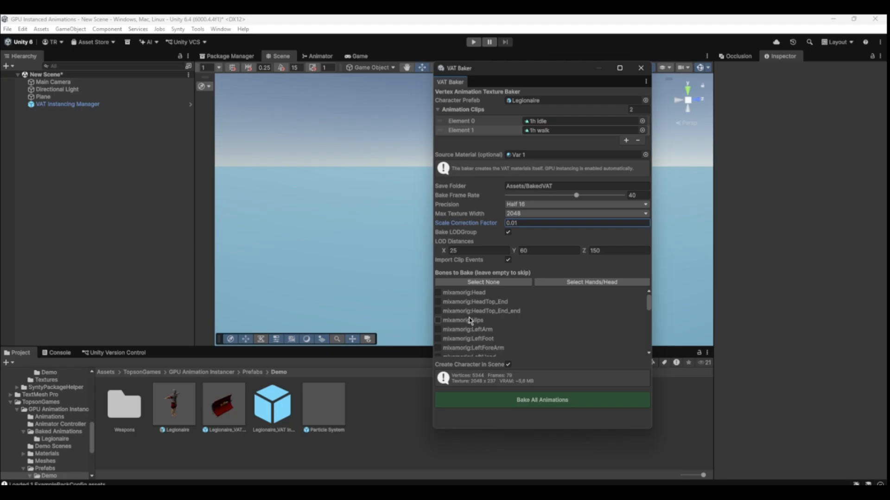
Include the mixamorig:LeftHand and mixamorig:RightHand bones, bake all the Legionaire's animations, and close the baker.
scroll(461, 320, down, 3)
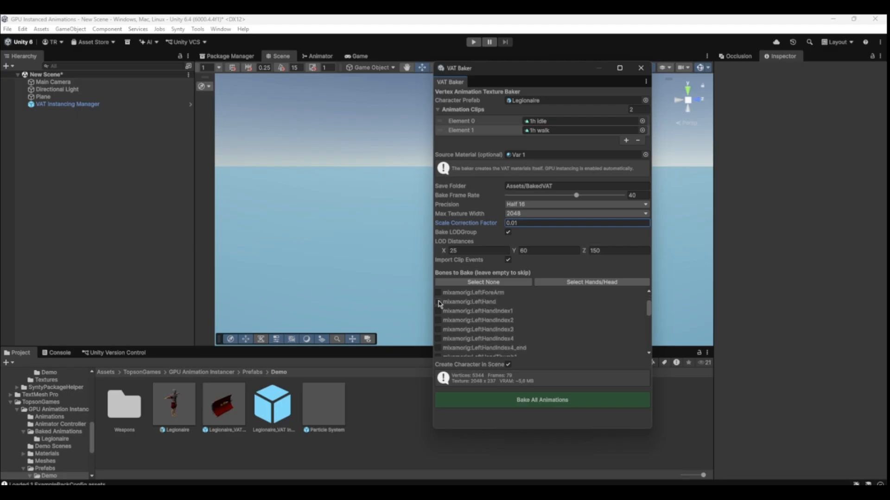
scroll(458, 322, down, 5)
scroll(461, 324, down, 4)
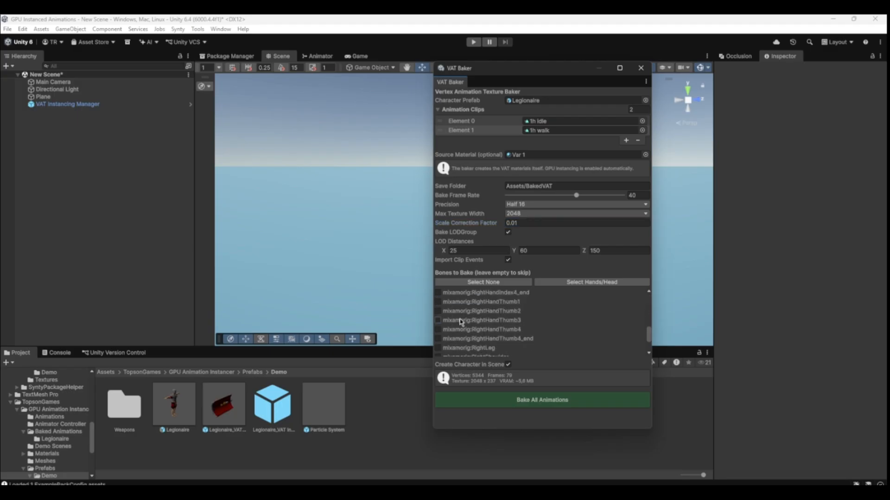
scroll(461, 331, down, 1)
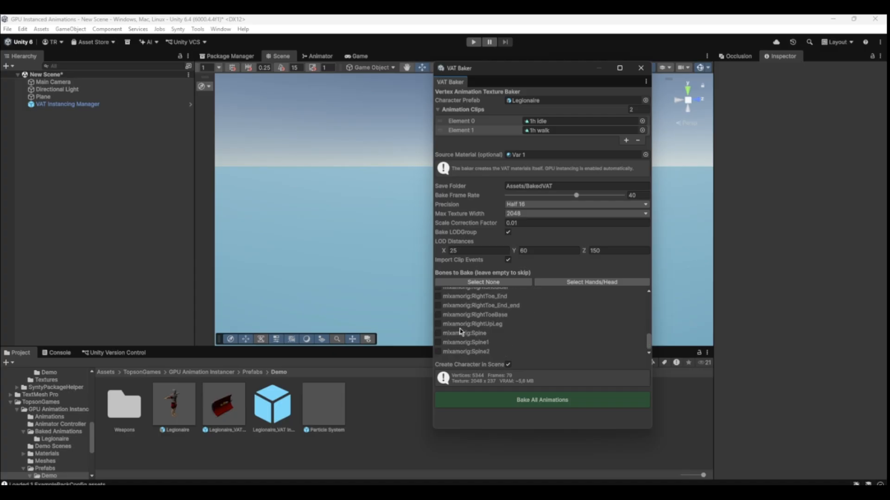
scroll(461, 331, up, 3)
scroll(466, 324, up, 1)
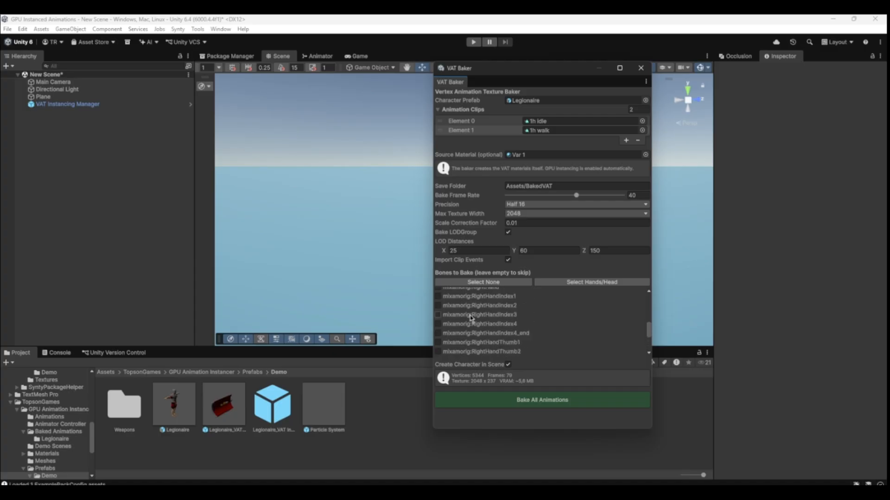
scroll(470, 318, up, 1)
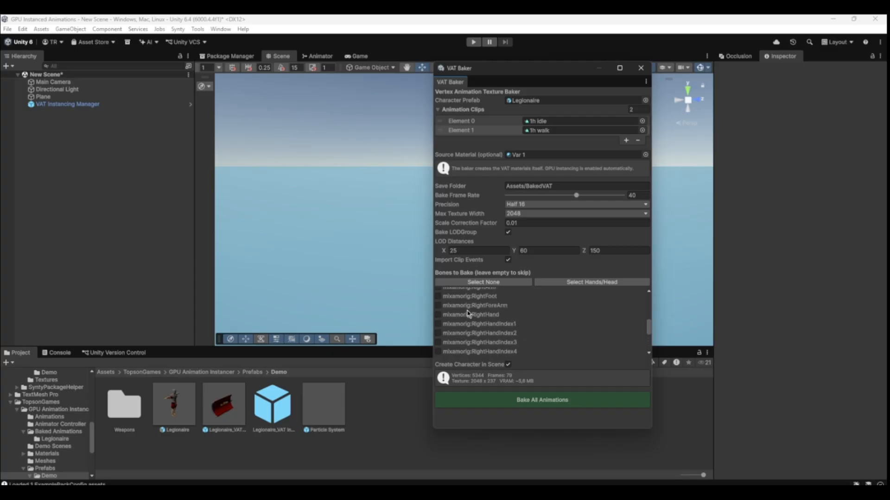
click(438, 315)
click(510, 401)
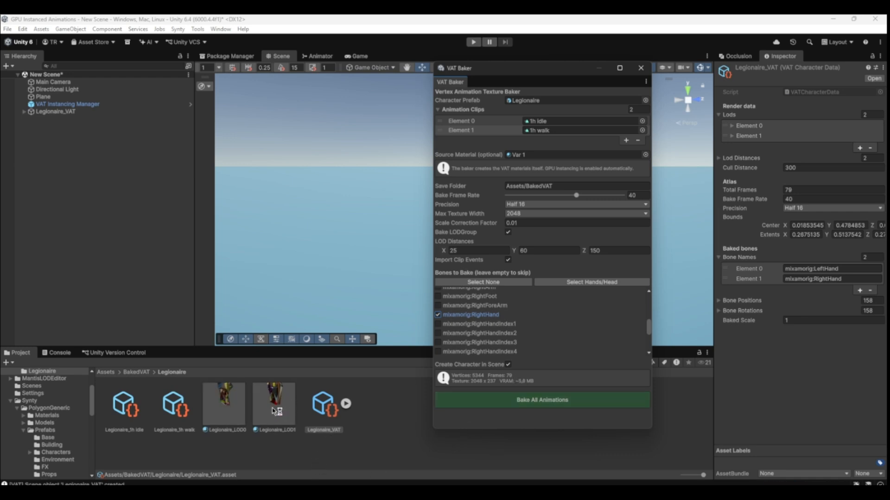
click(641, 68)
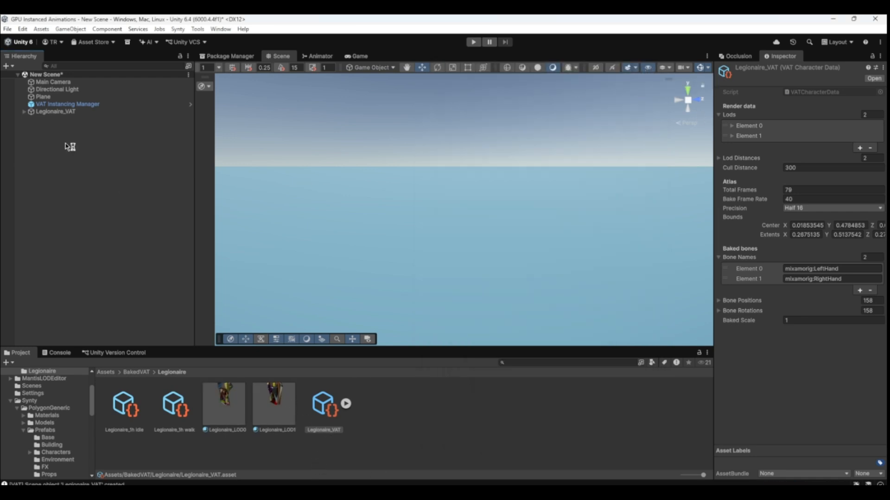
Examine the VAT Animator settings of the Legionaire_VAT object in the scene.
click(62, 113)
scroll(415, 213, up, 6)
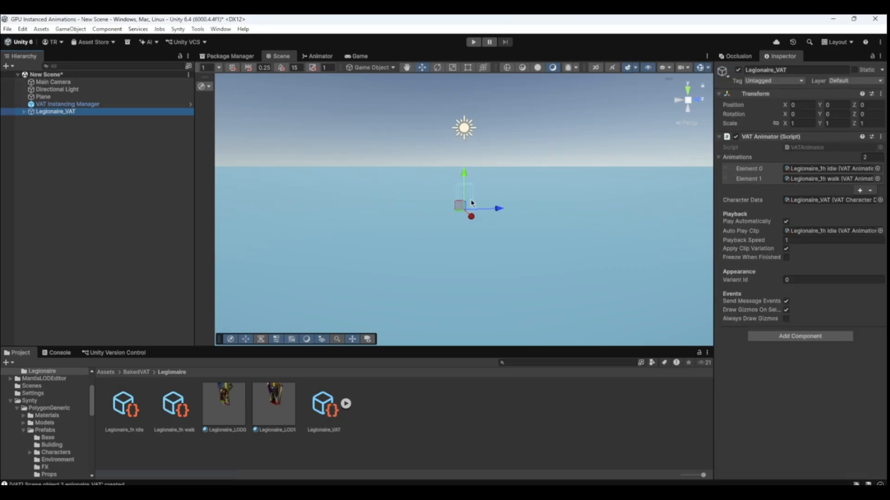
scroll(468, 206, up, 3)
mouse_move(737, 281)
click(397, 458)
Compare the settings of the baked Legionaire_1h idle and Legionaire_1h walk animation assets.
click(124, 429)
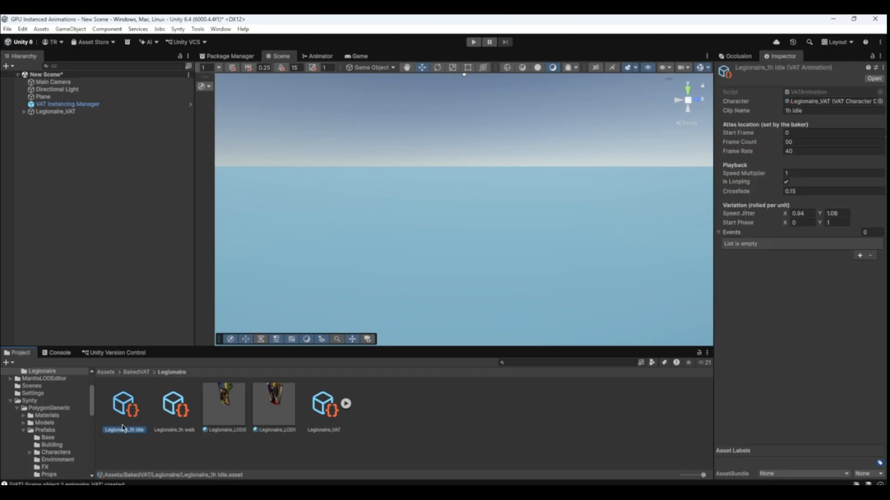
click(161, 413)
click(125, 417)
Try adding an empty event to the Legionaire_1h idle animation and remove it again.
click(859, 256)
mouse_move(785, 262)
mouse_down()
mouse_move(871, 258)
mouse_move(778, 265)
mouse_up()
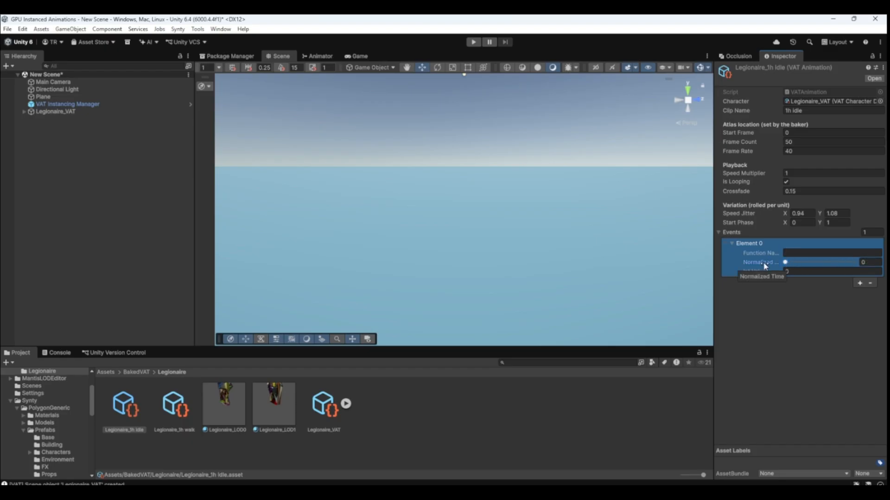
mouse_move(785, 263)
mouse_down()
mouse_move(839, 265)
mouse_move(771, 266)
mouse_up()
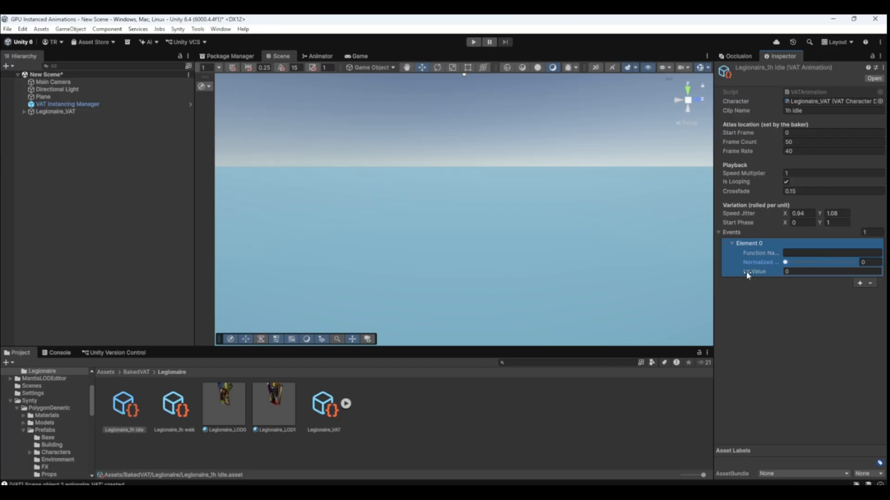
click(870, 283)
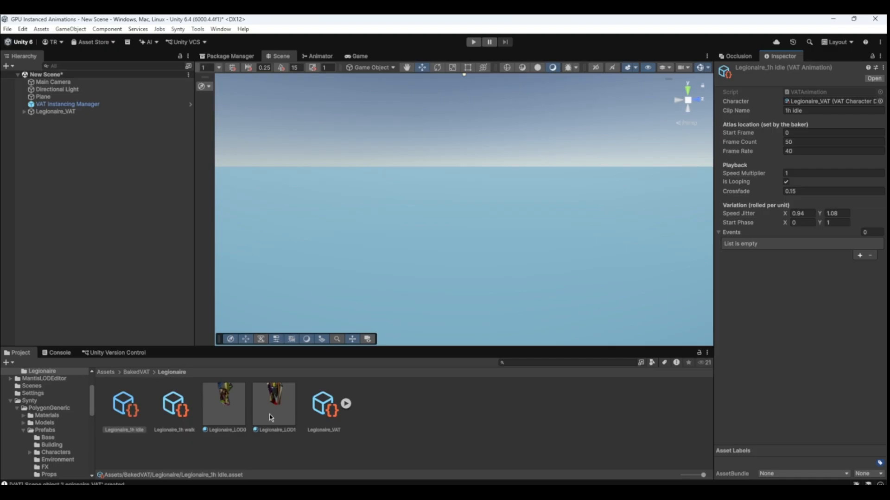
Examine the shader properties, baked VAT maps and quality options of the Legionaire_LOD0 material.
click(235, 420)
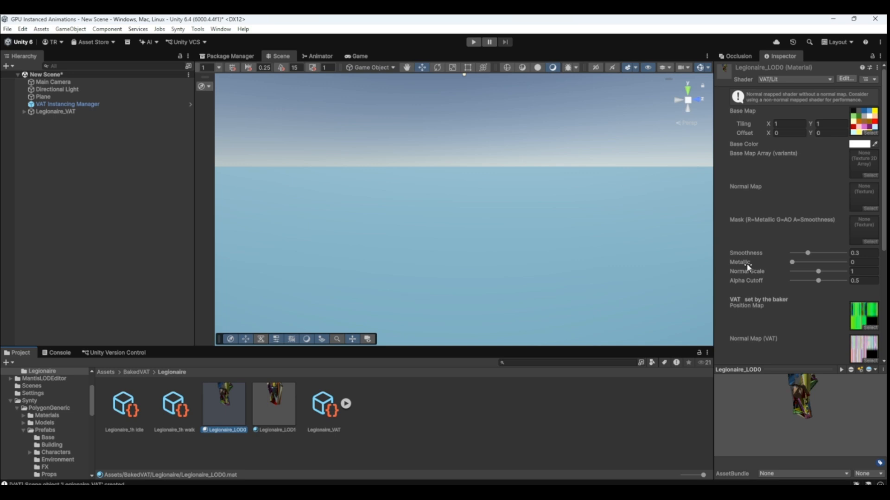
scroll(747, 267, down, 8)
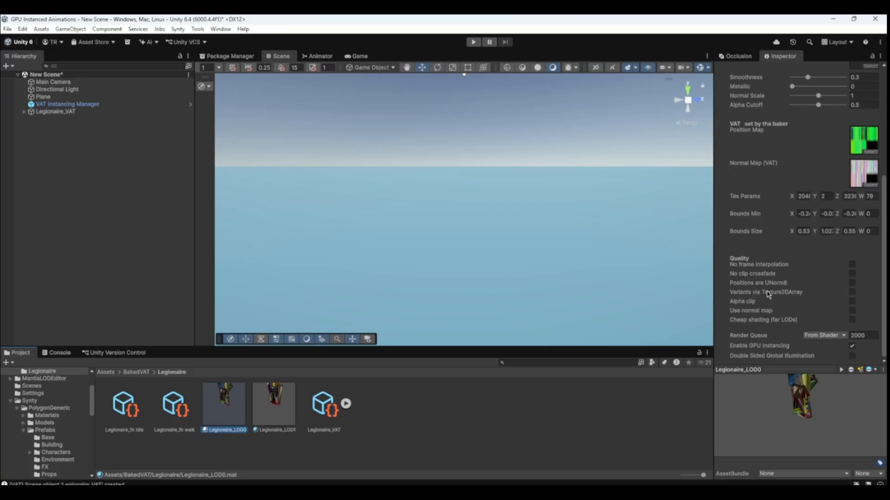
scroll(767, 295, up, 5)
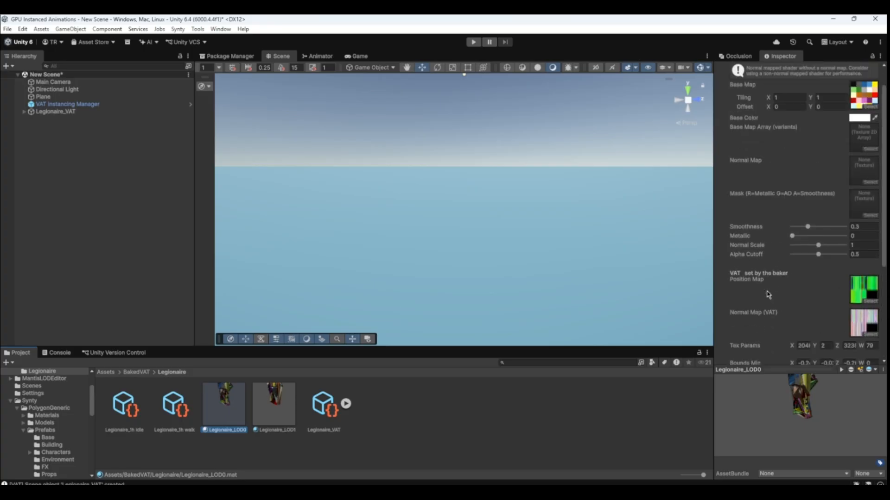
Inspect the first LOD entry of the Legionaire_VAT character data and set the asset's Baked Scale to 100.
click(329, 417)
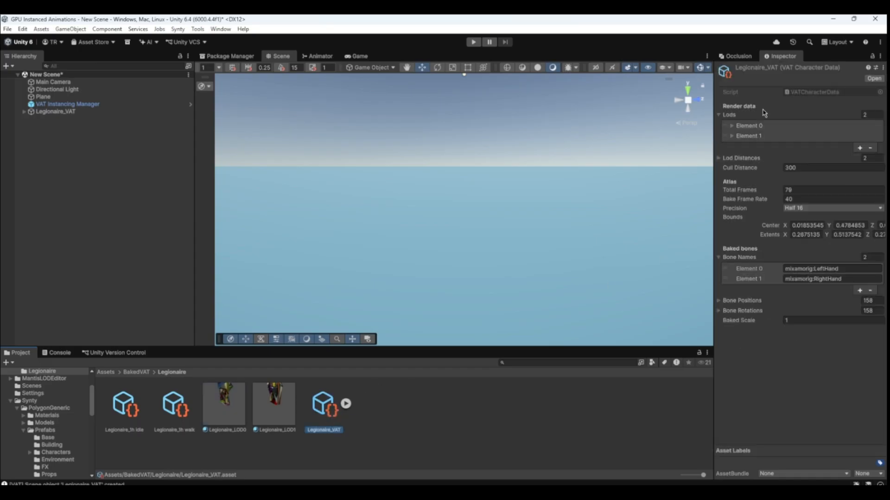
click(749, 127)
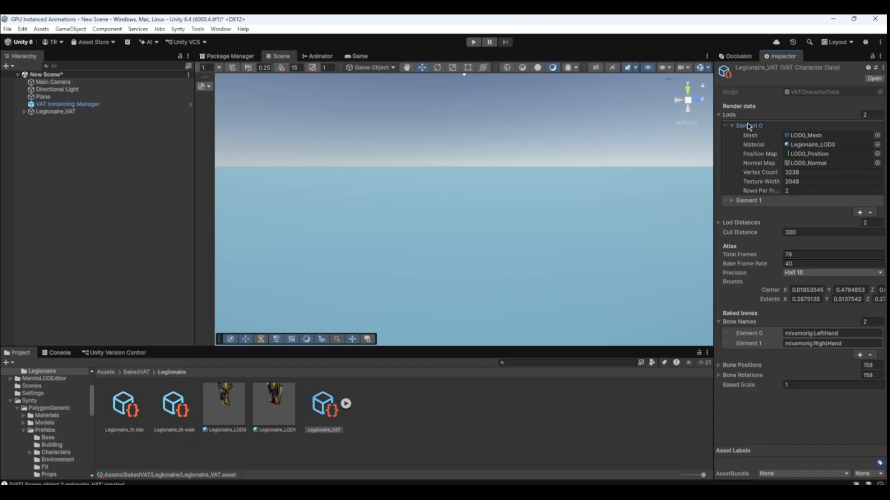
click(750, 126)
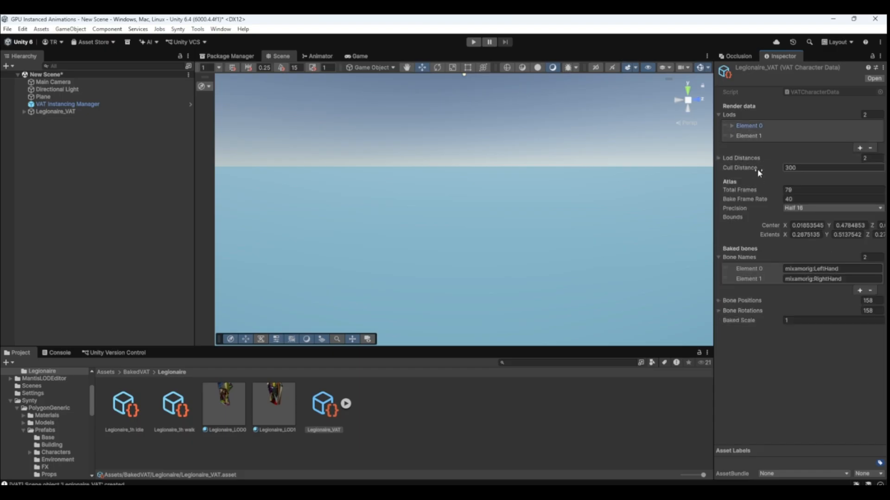
mouse_move(741, 168)
click(789, 318)
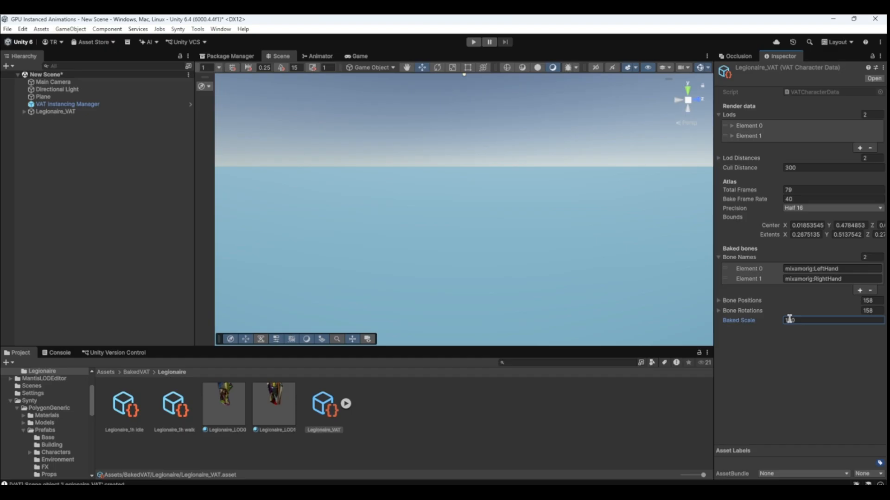
click(803, 386)
Examine the Legionaire_VAT object and the VAT Attachment Point settings of its left-hand and right-hand attachments.
click(120, 113)
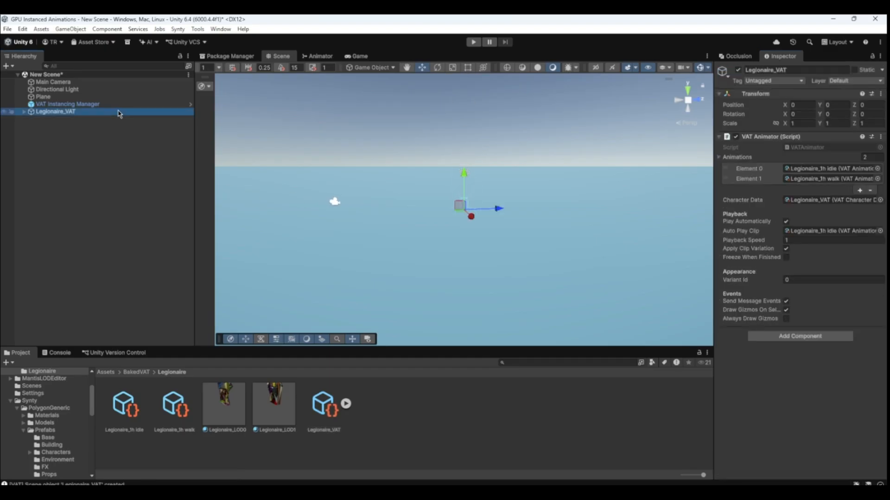
click(24, 111)
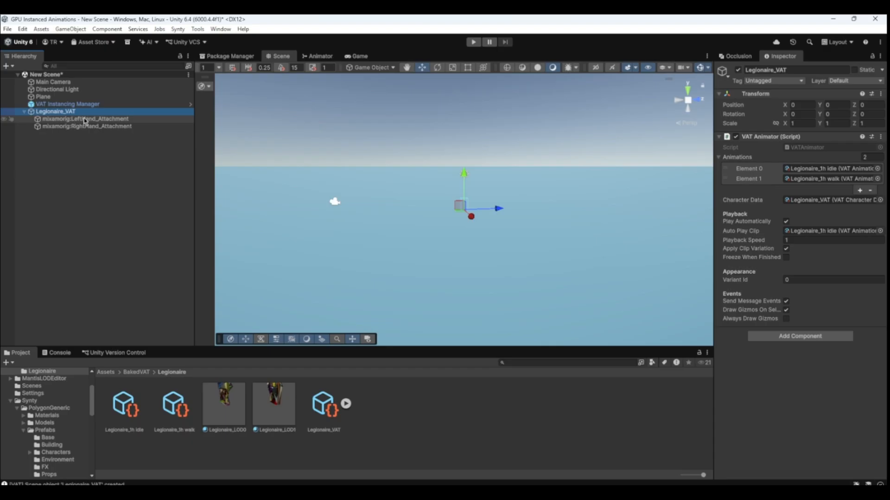
click(95, 127)
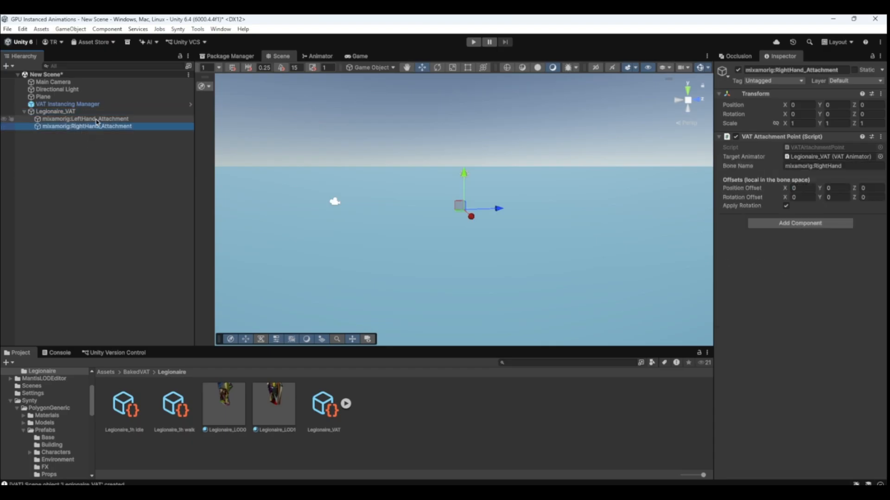
key(Up)
click(94, 126)
click(92, 120)
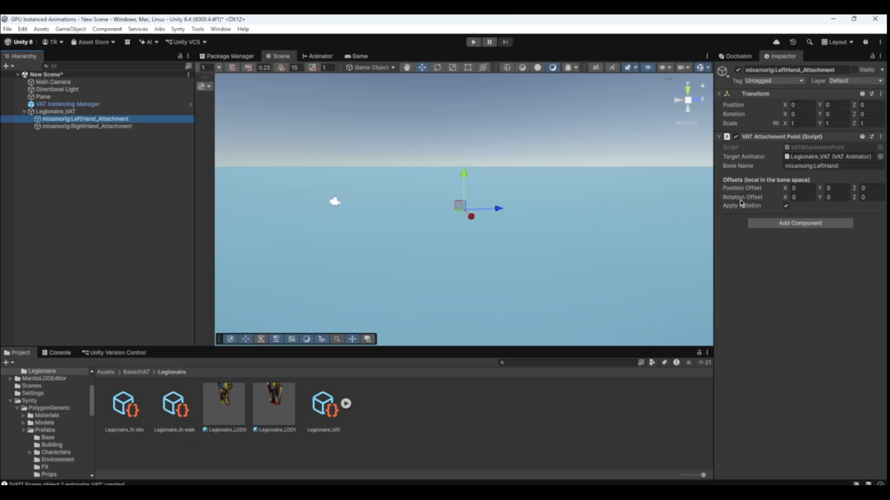
click(91, 127)
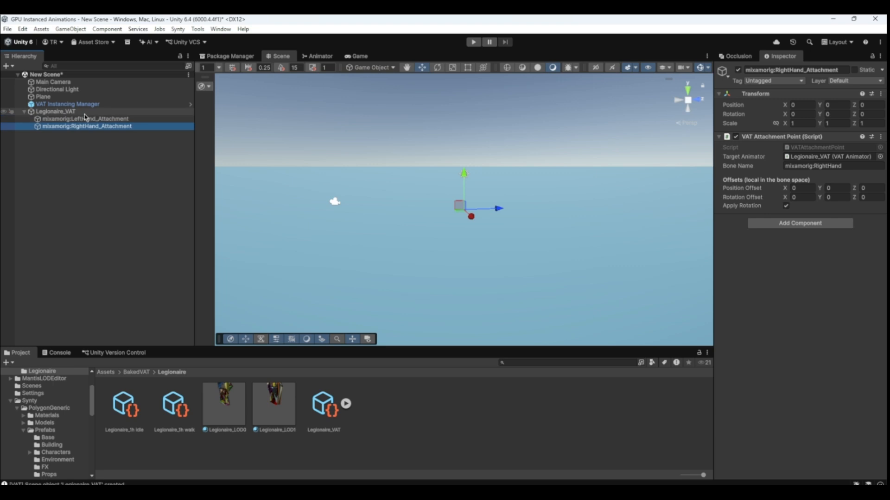
click(85, 112)
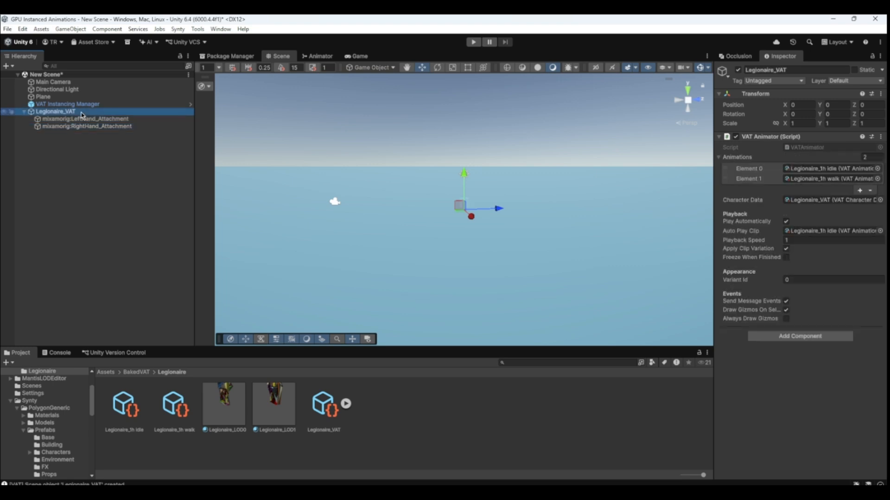
click(117, 120)
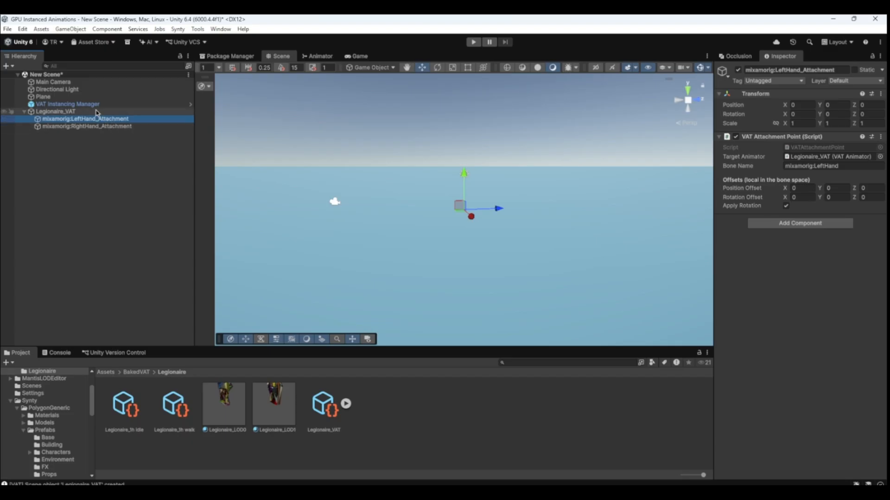
Run the scene and inspect the animated Legionaire with its hand attachment points up close in the Scene view.
click(472, 43)
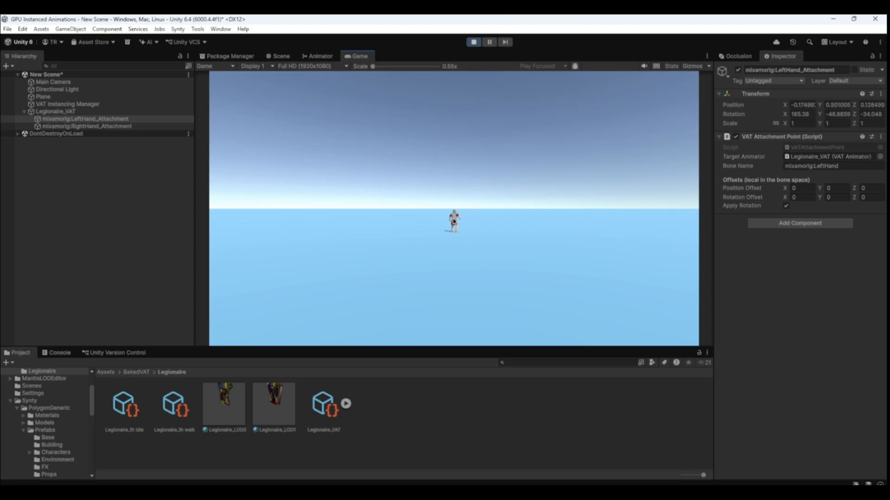
click(279, 56)
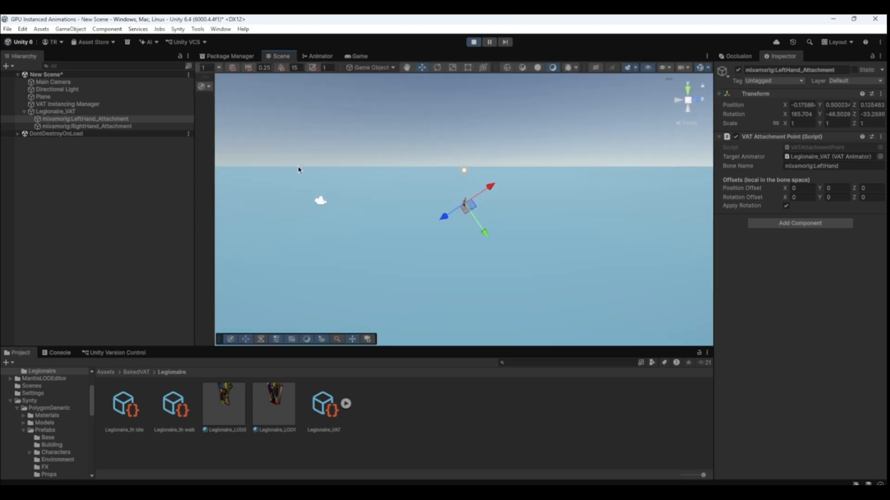
click(103, 113)
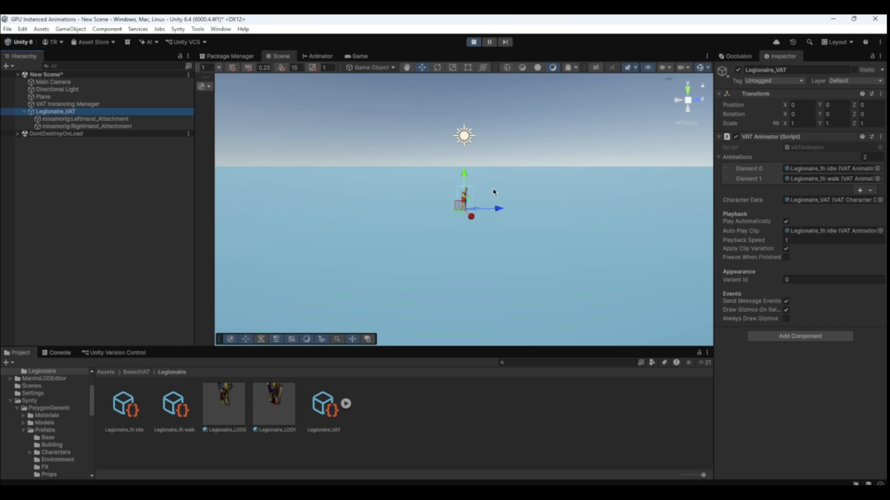
scroll(483, 191, up, 5)
middle_drag(483, 191, 486, 261)
scroll(486, 261, up, 5)
alt+drag(486, 257, 390, 224)
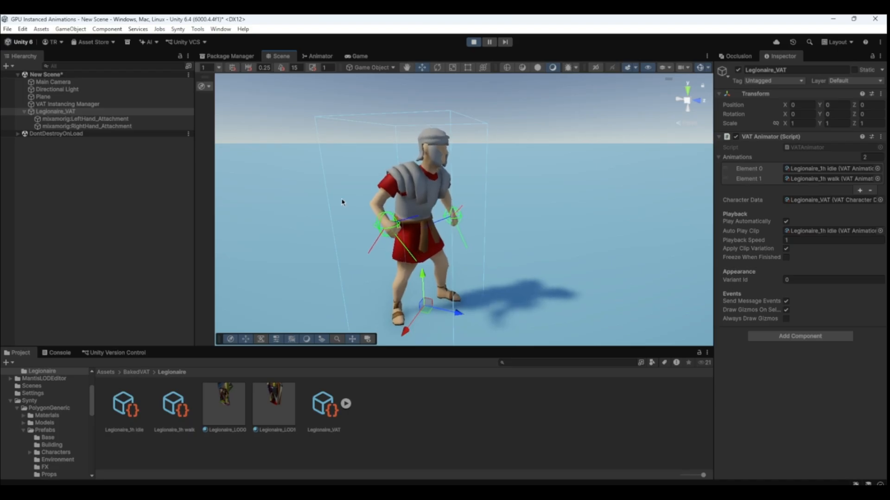
Try changing the X position offset of the right-hand attachment, undo it, and stop the running scene.
click(386, 229)
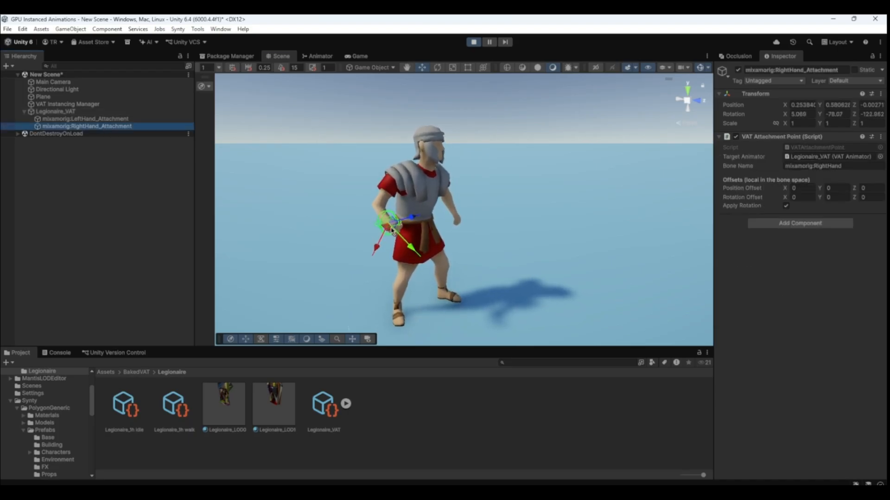
drag(785, 189, 783, 191)
key(ctrl+z)
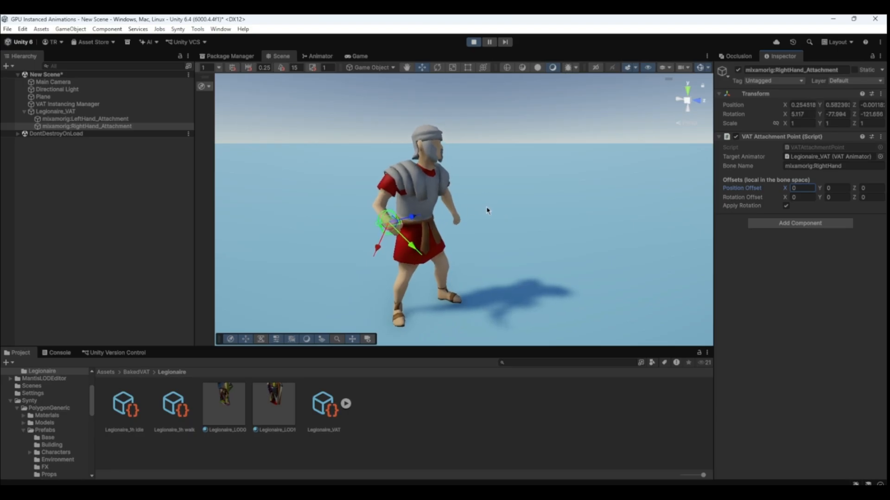
click(473, 43)
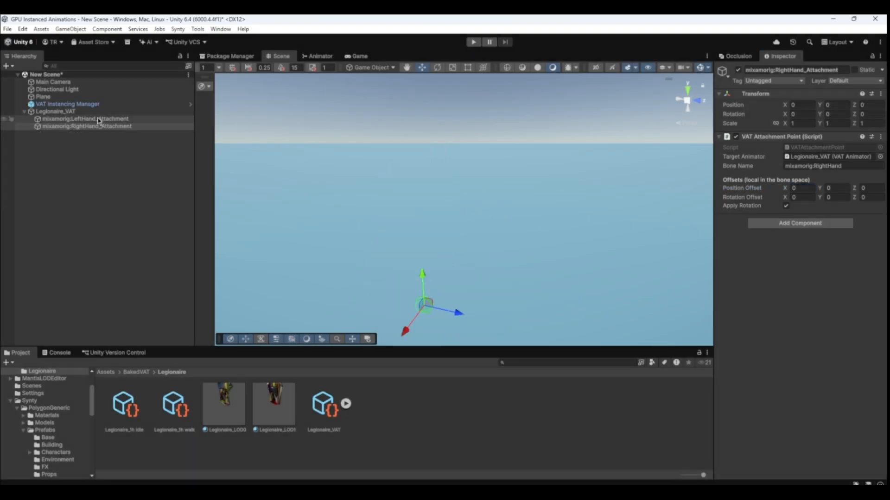
Add a VAT Bone Mesh component to the Legionaire_VAT object.
click(43, 112)
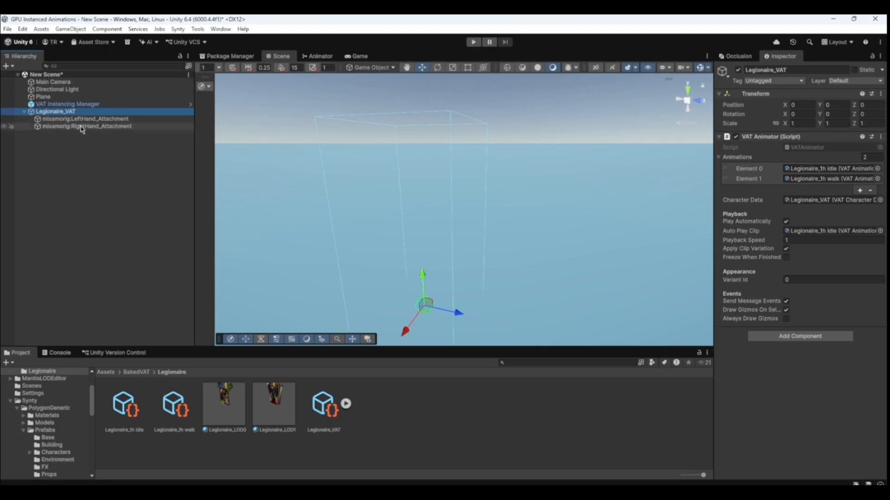
click(778, 336)
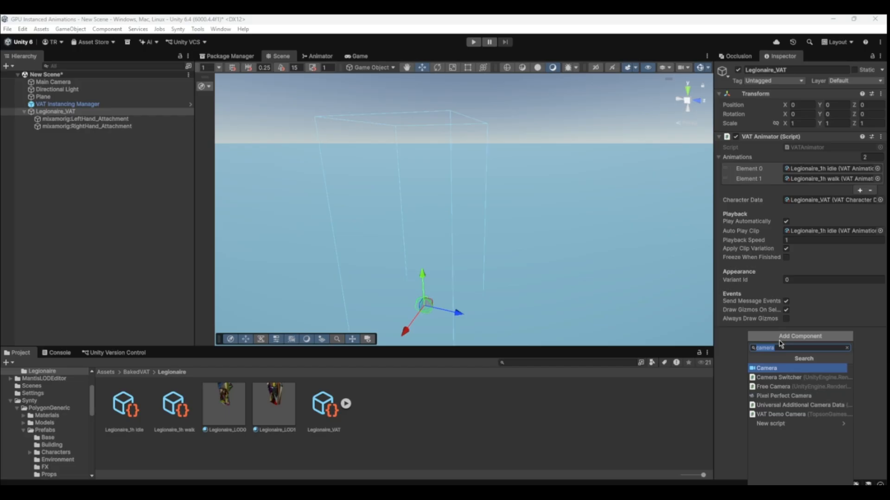
text(b)
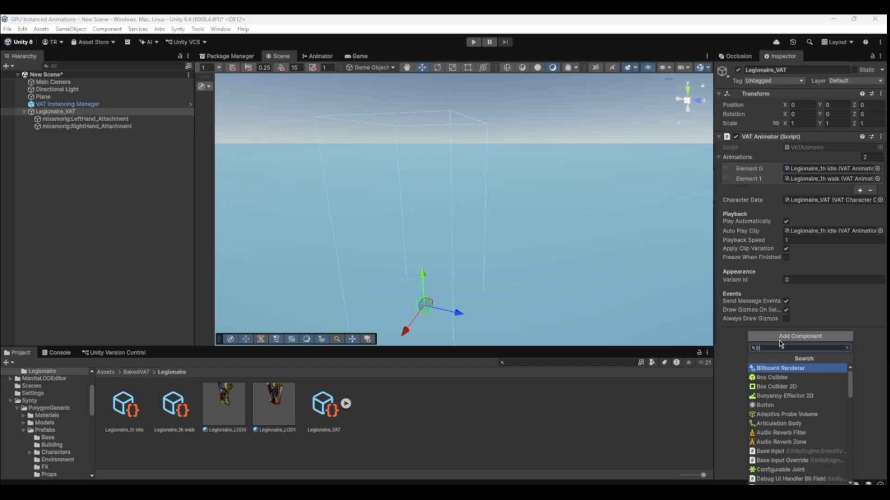
text(one)
key(Down)
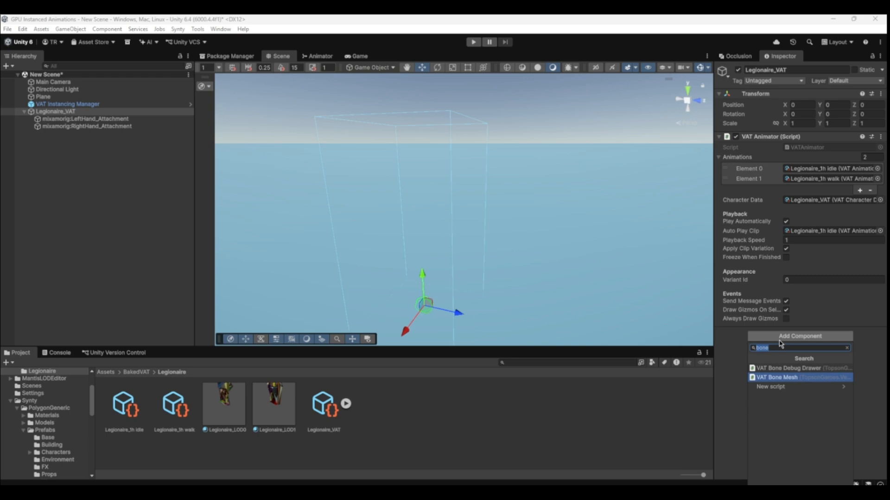
key(Return)
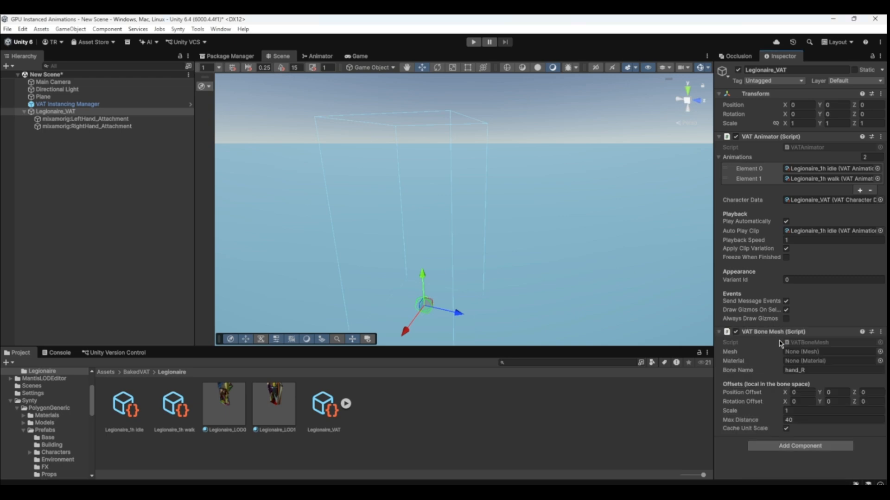
Assign the Shield mesh and the Var 1 material to the VAT Bone Mesh component.
click(880, 352)
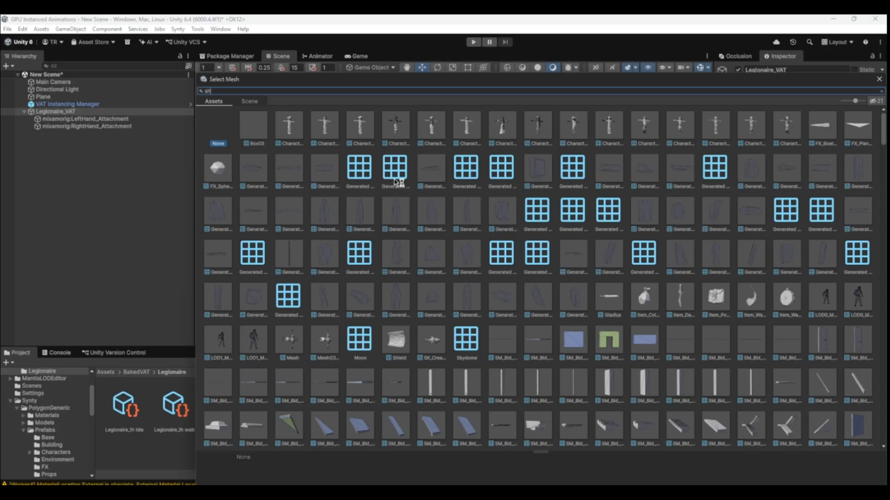
text(shi)
double_click(253, 125)
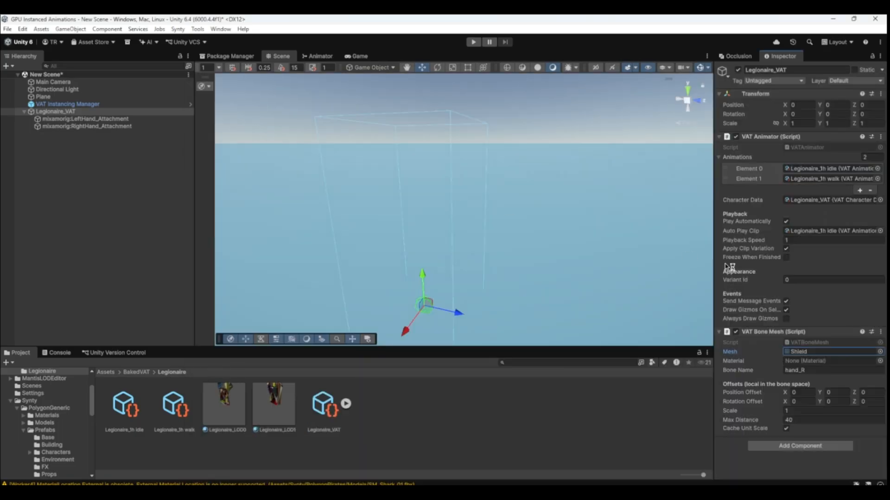
click(880, 361)
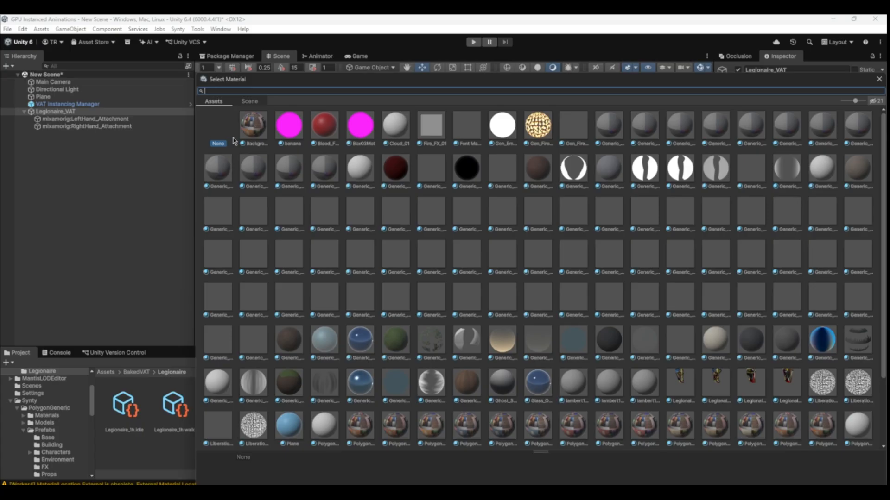
text(vat)
double_click(253, 125)
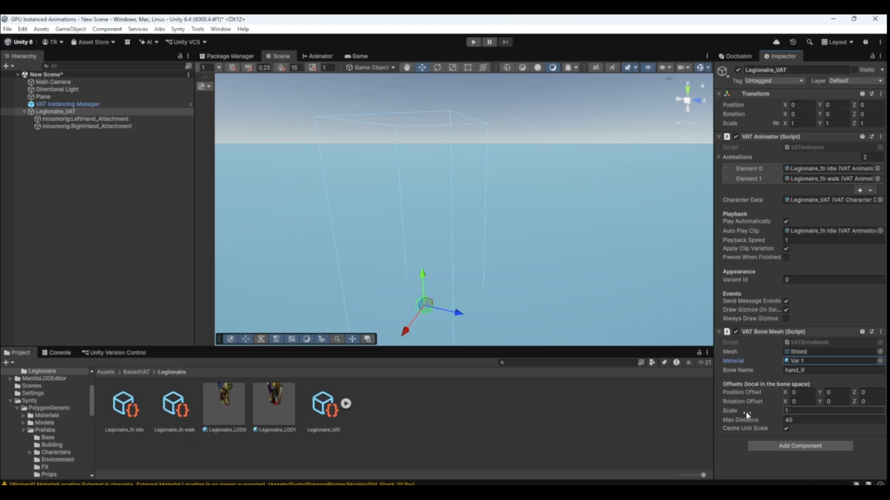
Set the bone mesh's Bone Name to mixamorig:LeftHand, copied from the left-hand attachment, and set its Scale to 100.
click(807, 370)
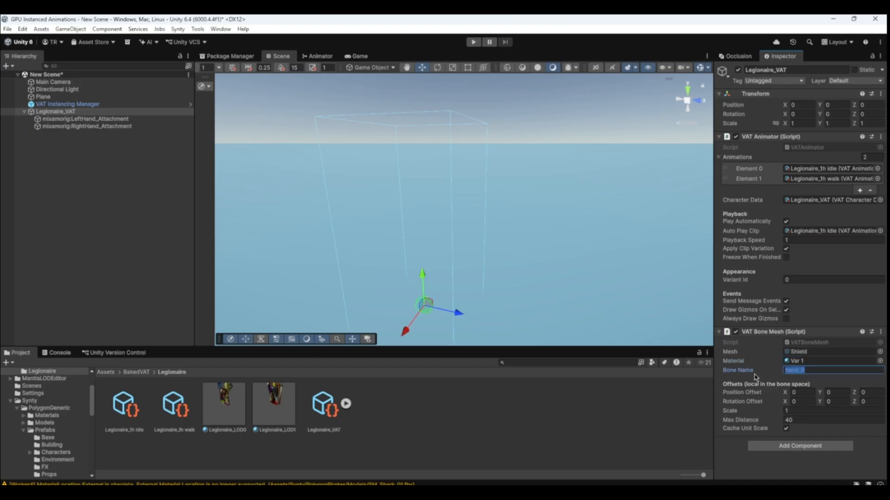
click(88, 120)
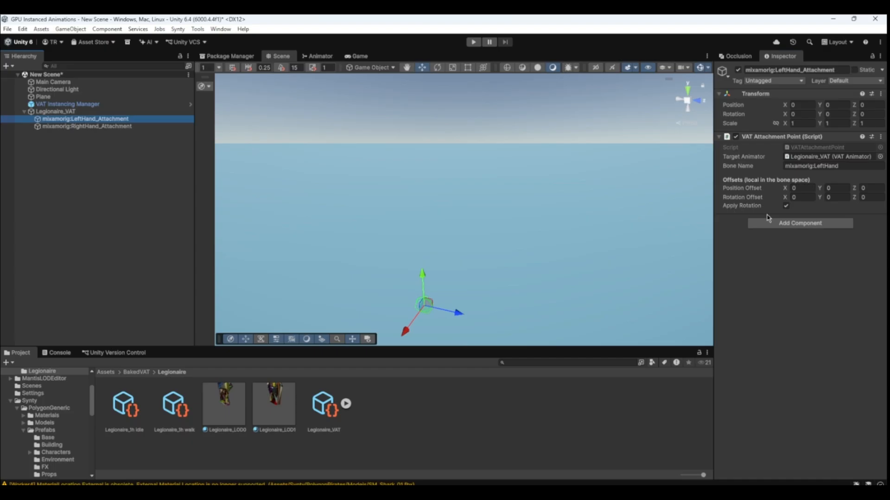
click(836, 166)
key(ctrl+c)
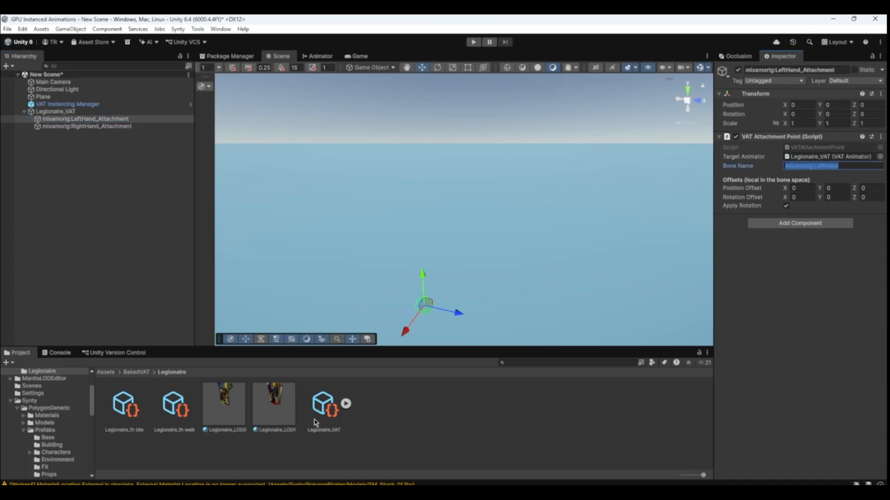
click(69, 112)
click(806, 370)
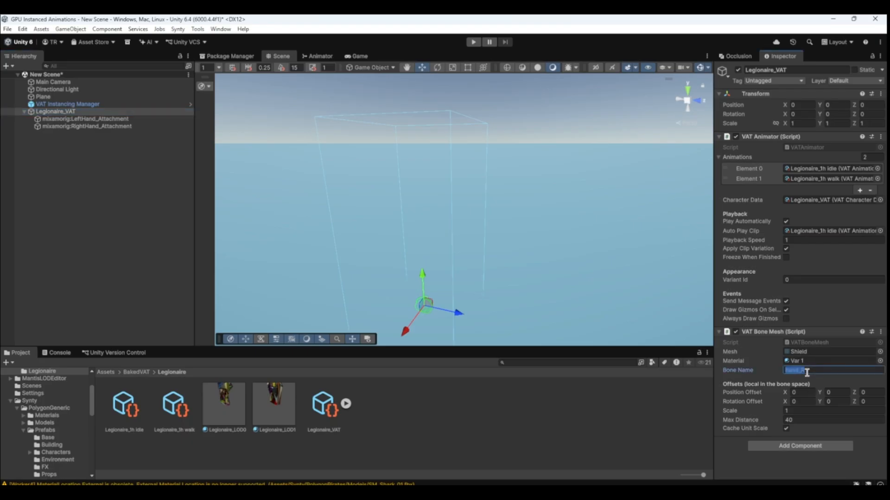
key(ctrl+v)
mouse_move(742, 421)
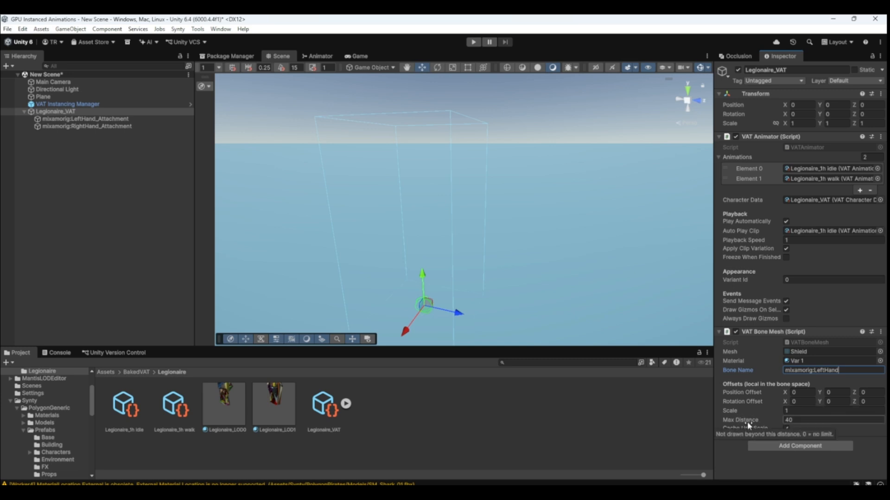
click(797, 409)
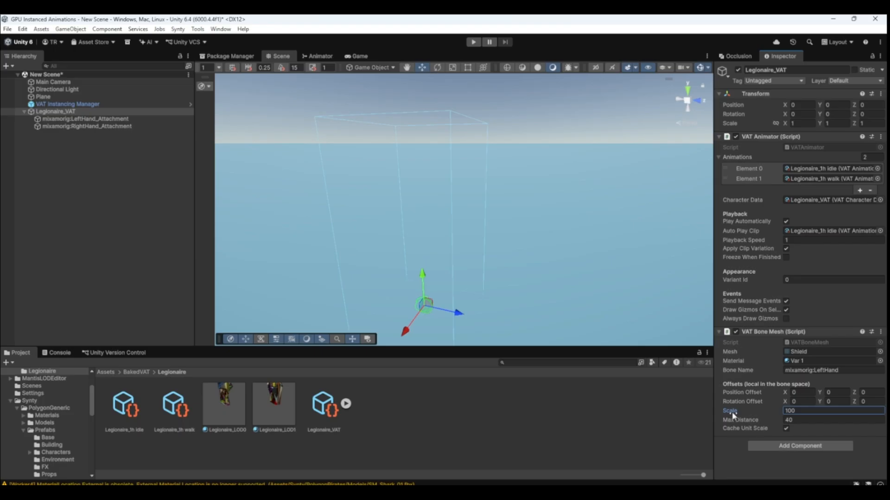
Delete the left-hand and right-hand attachment objects under Legionaire_VAT.
click(81, 127)
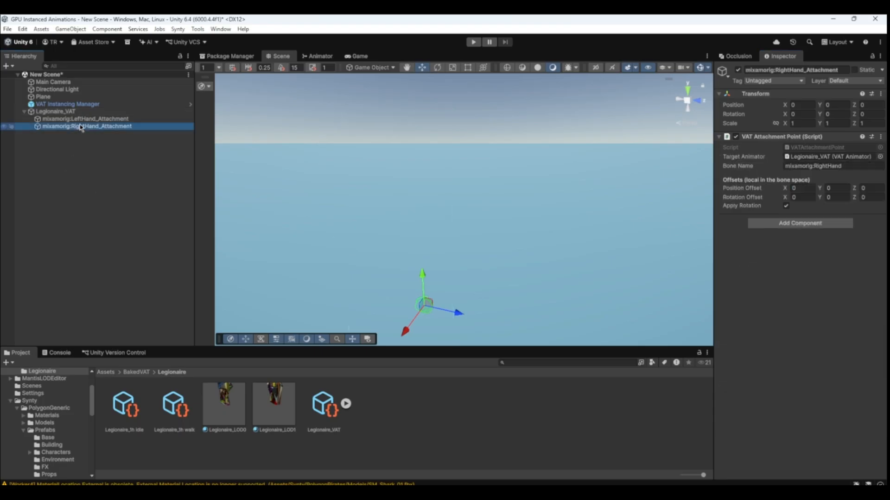
ctrl+click(77, 121)
key(Delete)
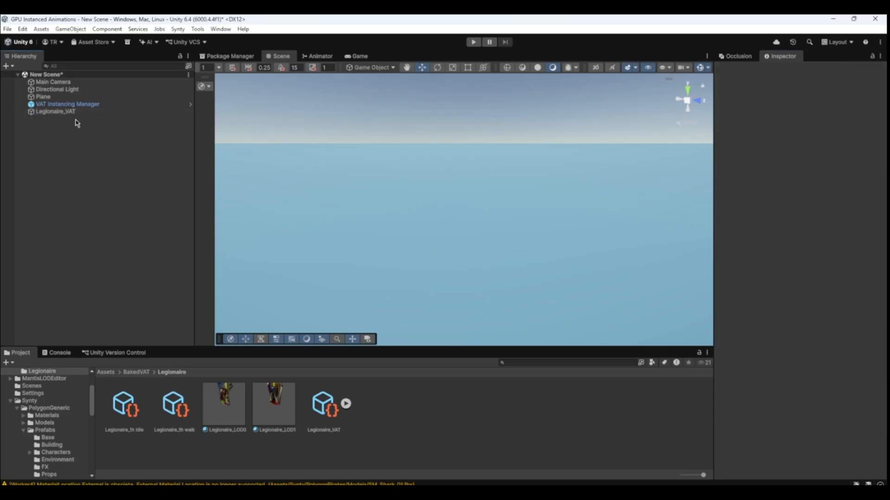
click(79, 112)
click(154, 237)
Run the scene and examine the shield on the animated Legionaire in the Scene view.
click(475, 44)
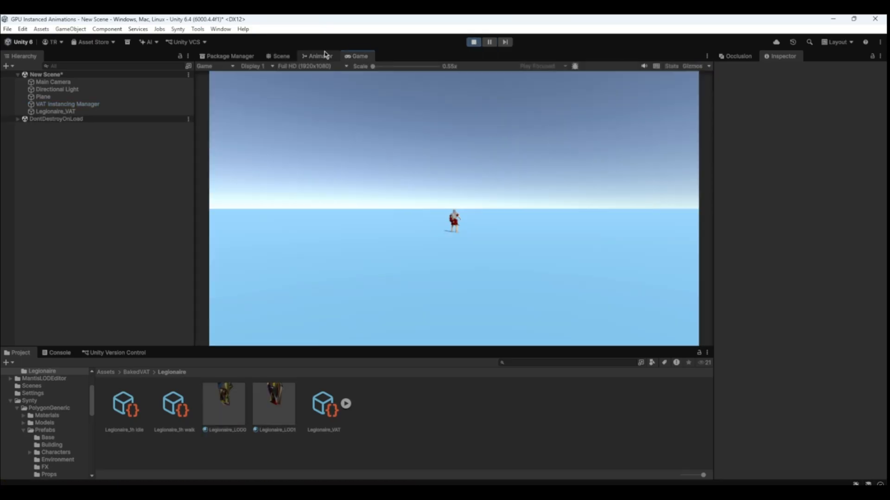
click(281, 56)
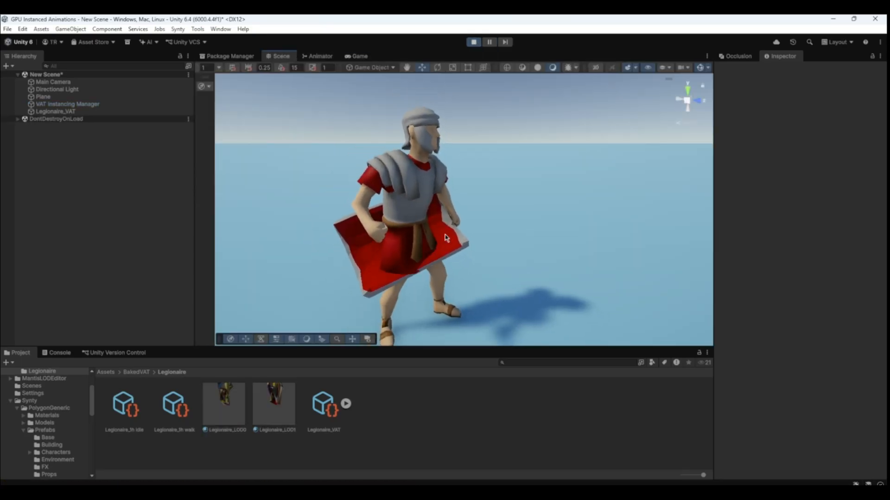
click(492, 219)
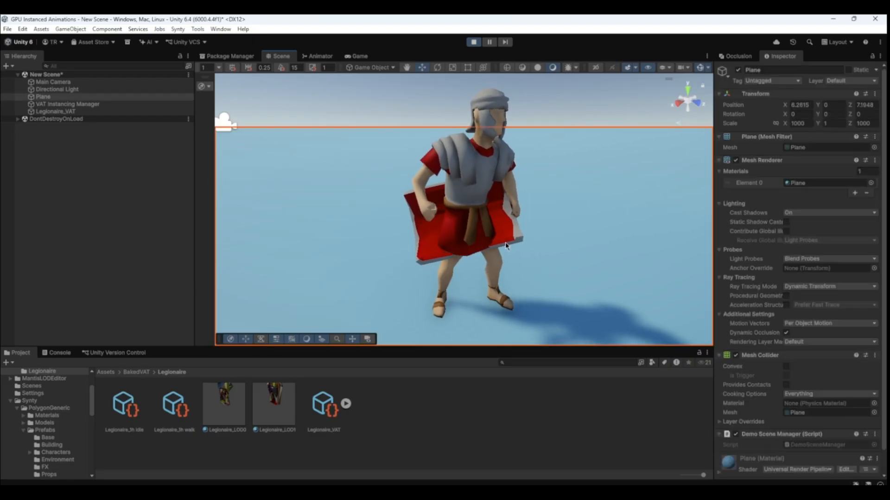
Try a shield Rotation Offset X of 56.98 and a Position Offset X of 0.09 on the running Legionaire_VAT.
click(54, 111)
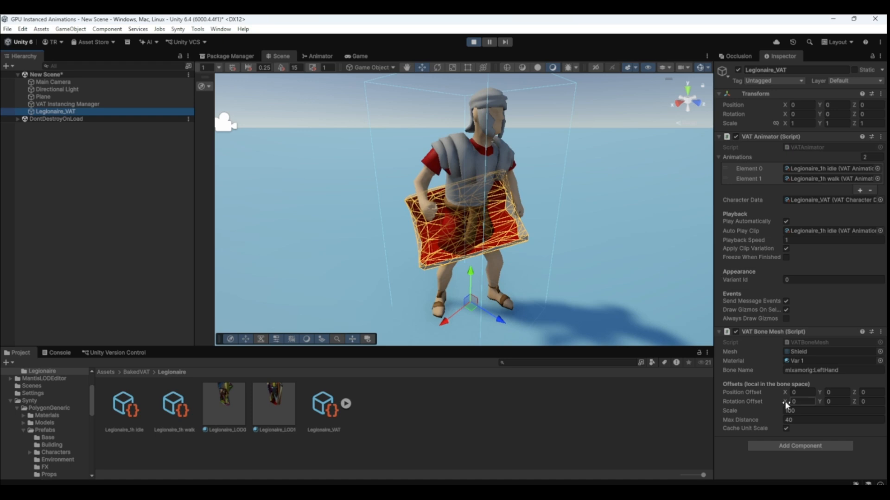
drag(784, 403, 794, 403)
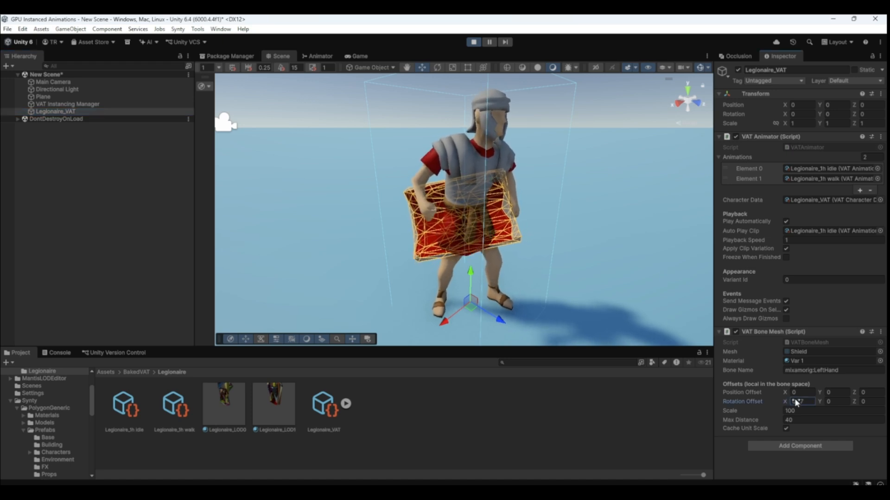
drag(436, 340, 454, 375)
mouse_move(785, 392)
mouse_down()
mouse_move(772, 397)
mouse_move(793, 395)
mouse_up()
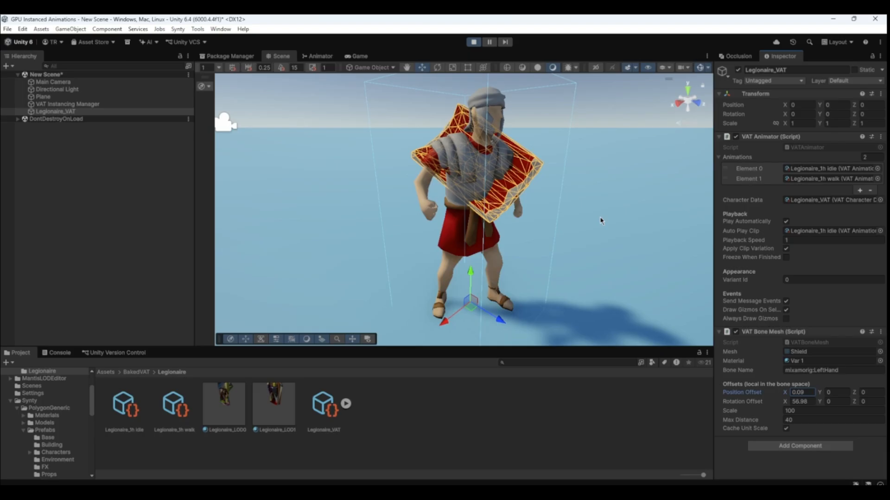
Examine the offset shield on the animated Legionaire from several angles and stop the running scene.
scroll(597, 221, down, 1)
right_drag(580, 222, 504, 224)
middle_drag(504, 225, 406, 209)
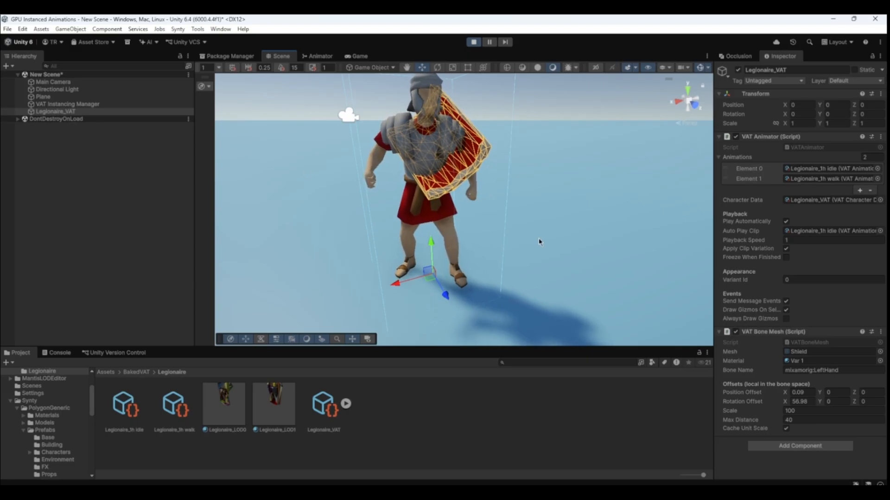
right_drag(539, 241, 460, 197)
middle_drag(460, 196, 368, 217)
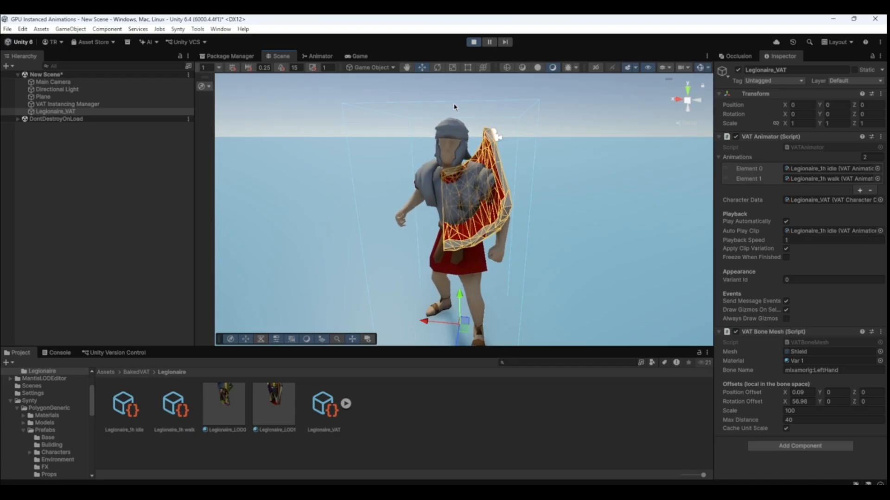
click(474, 43)
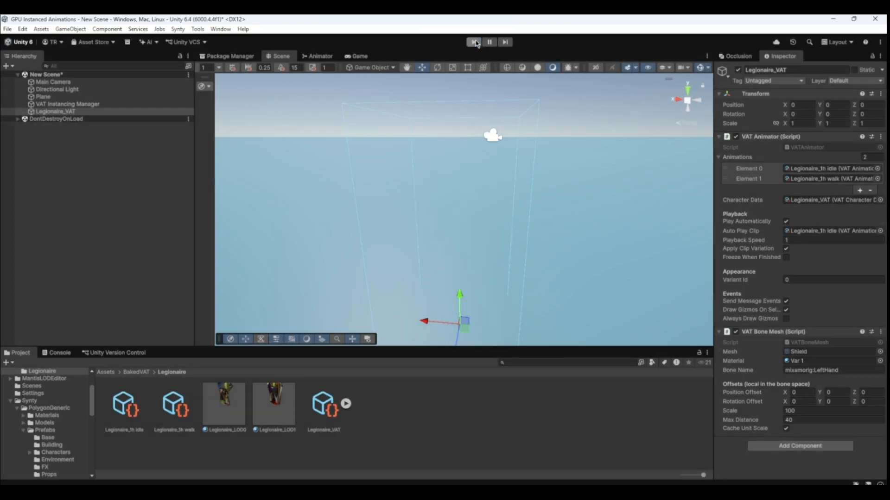
Frame Legionaire_VAT in the Scene view and open the Texture Array Builder beside it.
double_click(107, 112)
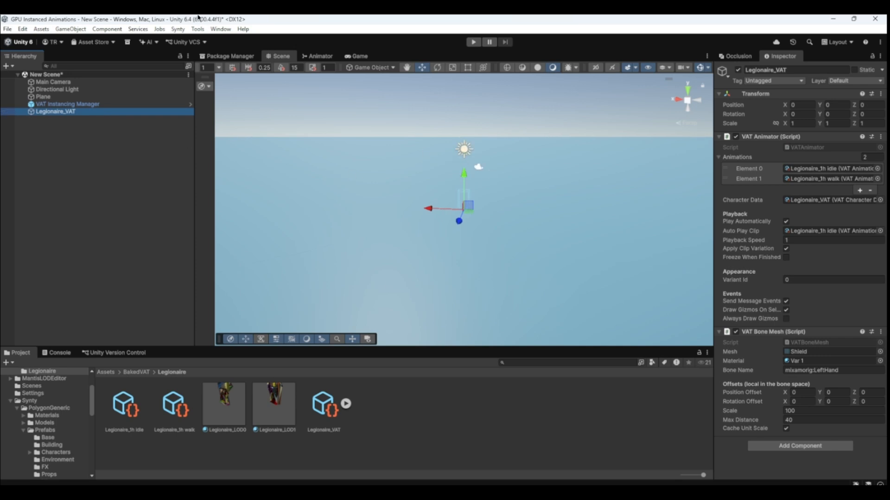
click(197, 29)
mouse_move(218, 41)
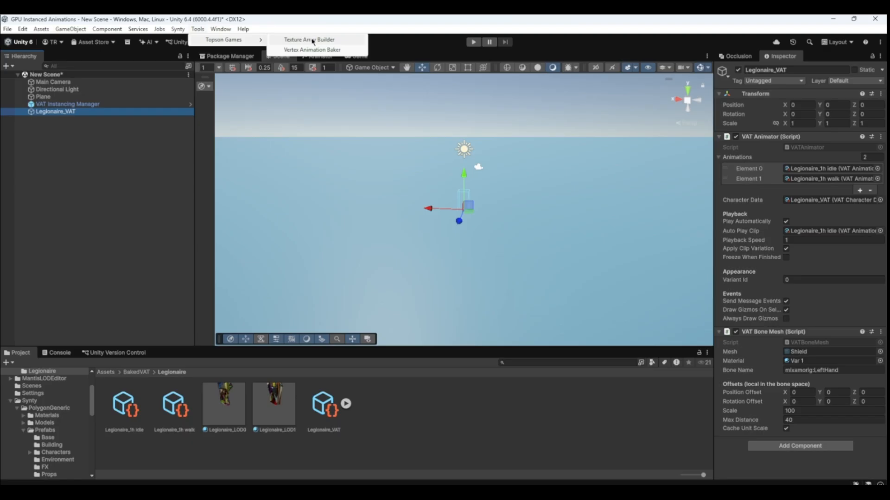
click(313, 42)
drag(391, 95, 590, 86)
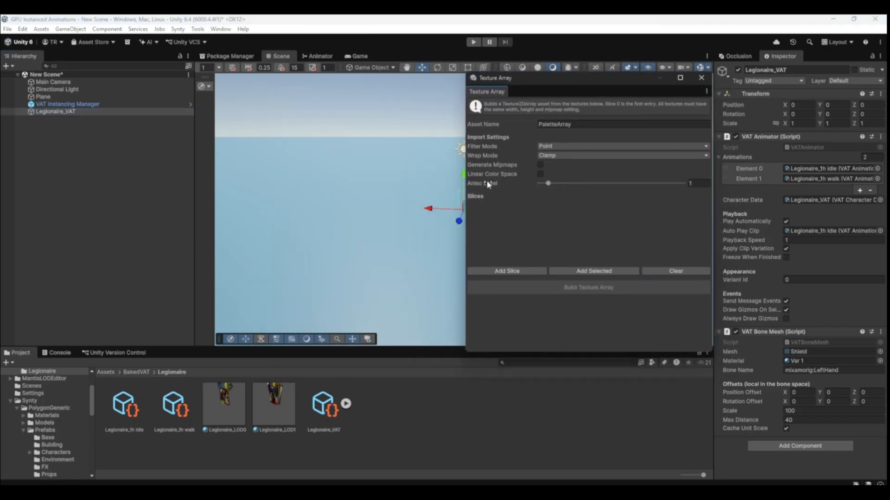
Browse the project's TopsonGames/GPU Animation Instancer folder and check the contents of its Meshes folder.
click(108, 373)
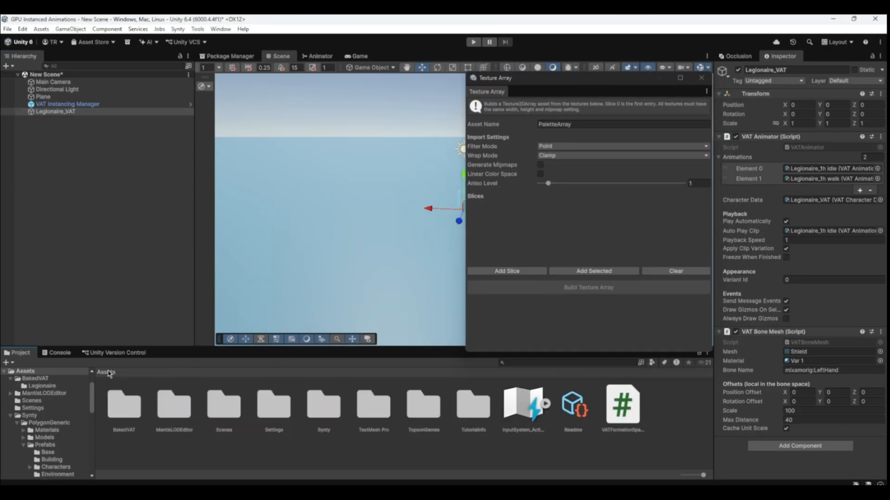
double_click(427, 422)
double_click(122, 404)
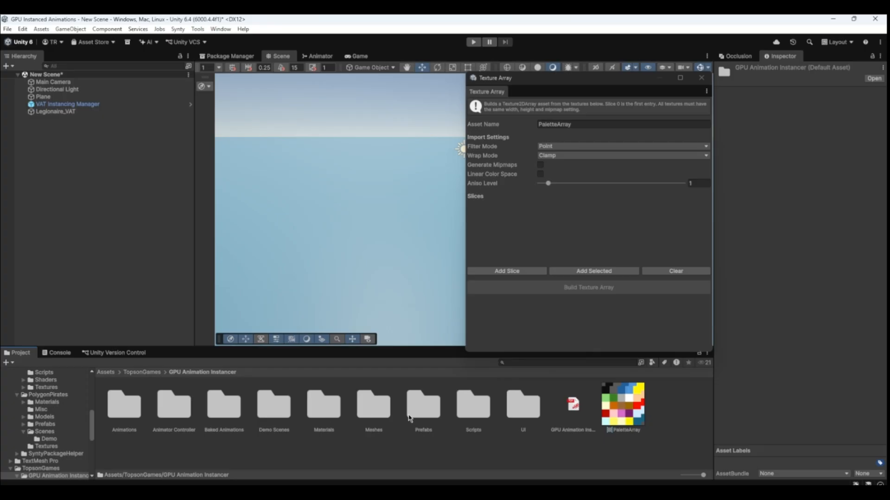
double_click(373, 406)
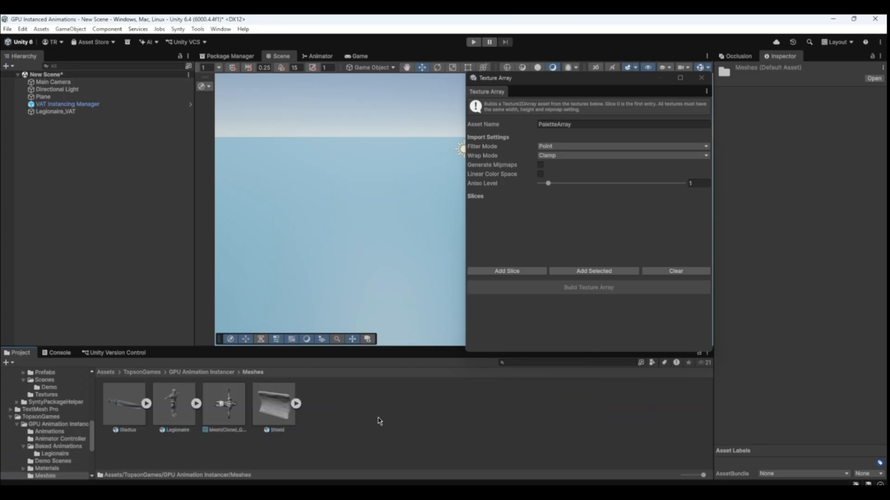
click(231, 373)
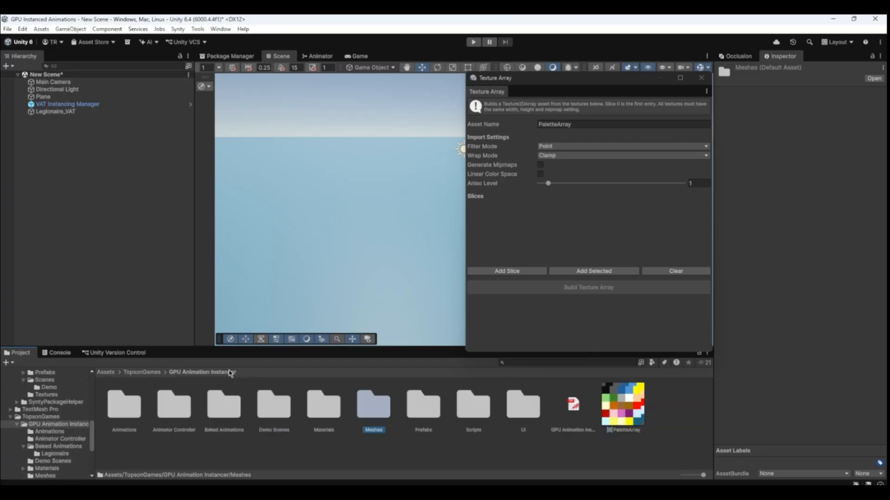
Search the project for "tex", open the GPU Animation Instancer's Materials/Texture folder, and select the Colors and Colors 2 textures.
click(567, 363)
text(tex)
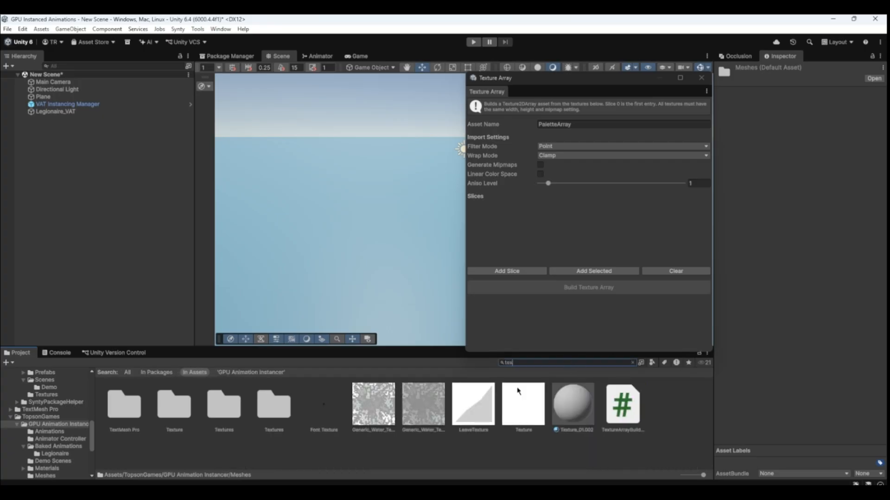
click(281, 432)
click(242, 422)
click(191, 420)
double_click(192, 419)
click(188, 417)
shift+click(147, 419)
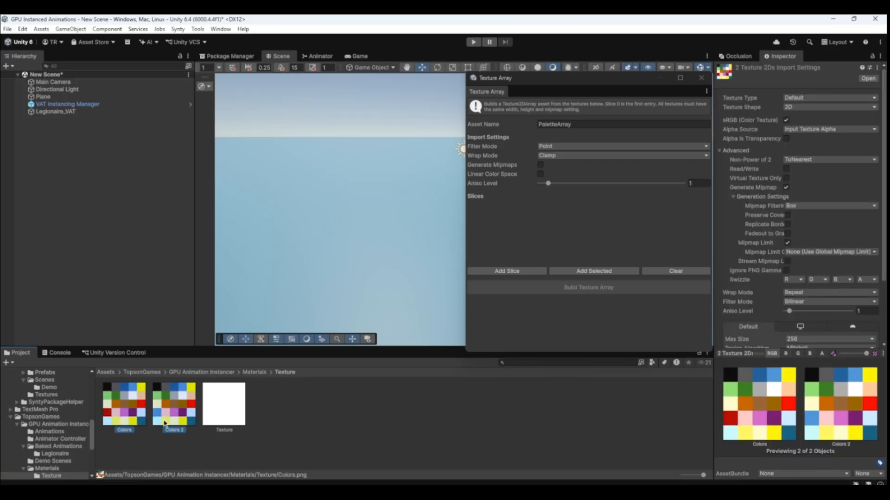
Add the selected Colors textures as slices, build the array as PaletteArray.asset in the TopsonGames folder, and close the builder.
click(556, 274)
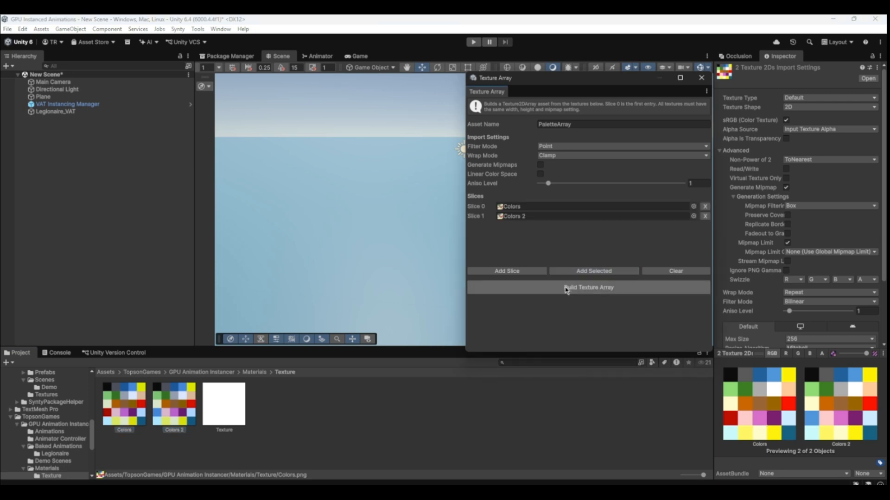
click(566, 288)
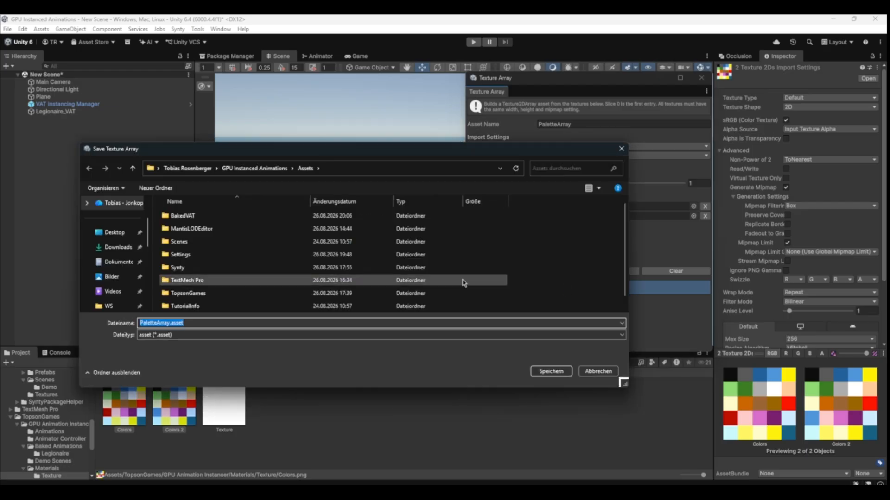
scroll(219, 260, down, 1)
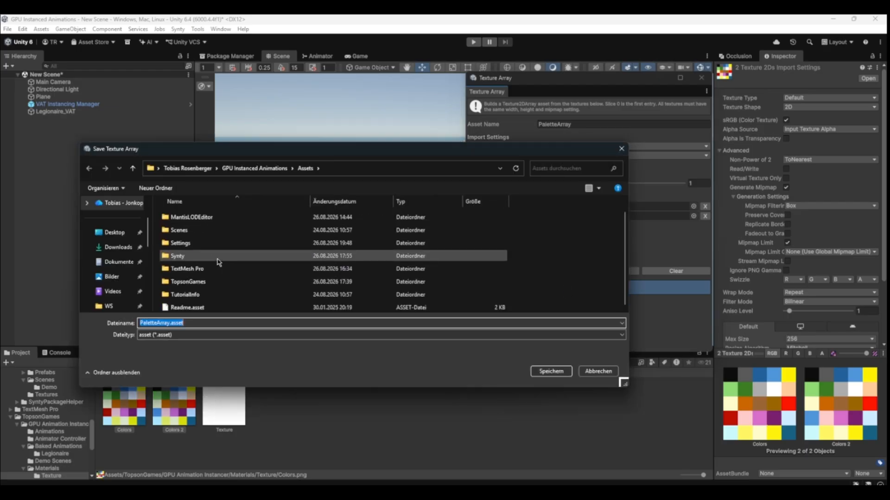
click(209, 285)
double_click(211, 286)
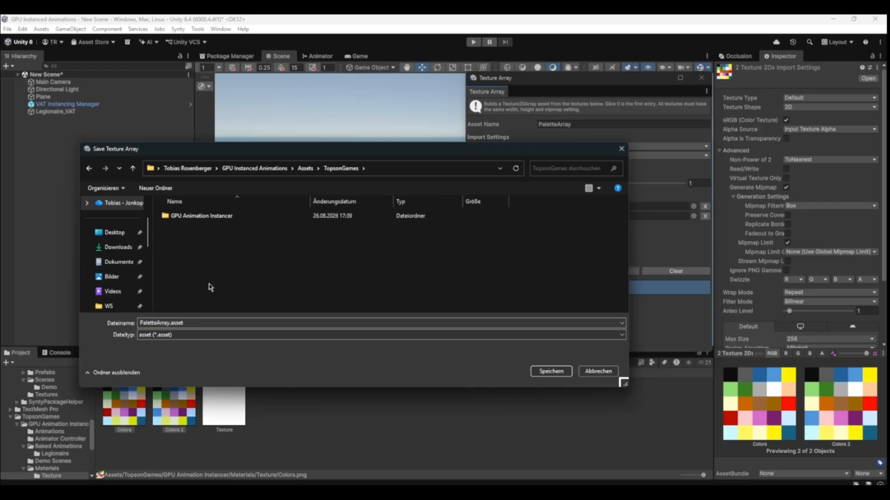
click(551, 371)
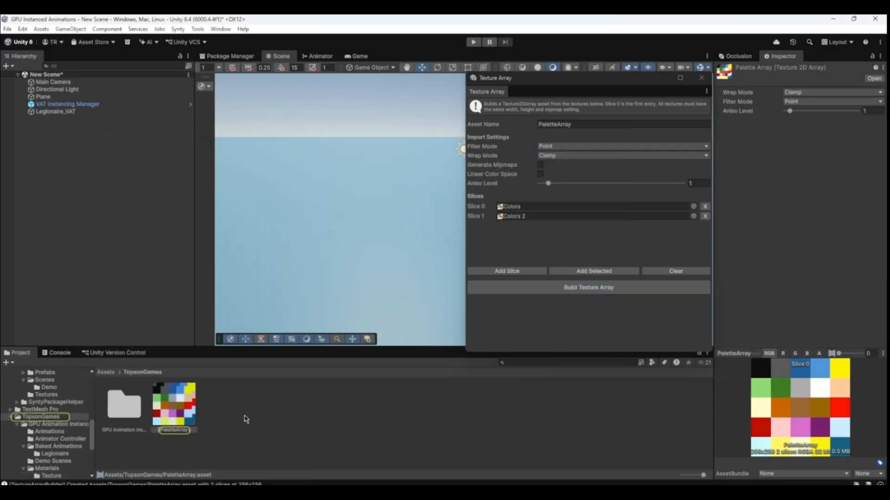
click(701, 78)
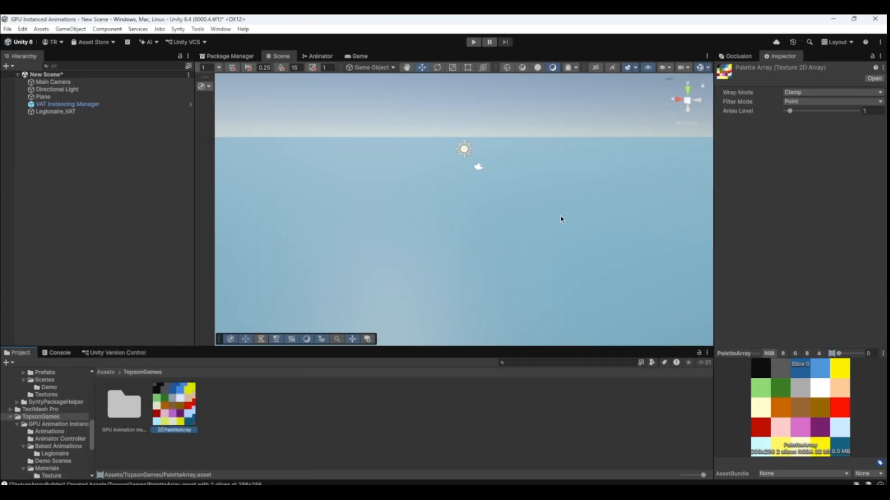
Move PaletteArray into the BakedVAT/Legionaire folder and open that folder.
scroll(72, 433, up, 10)
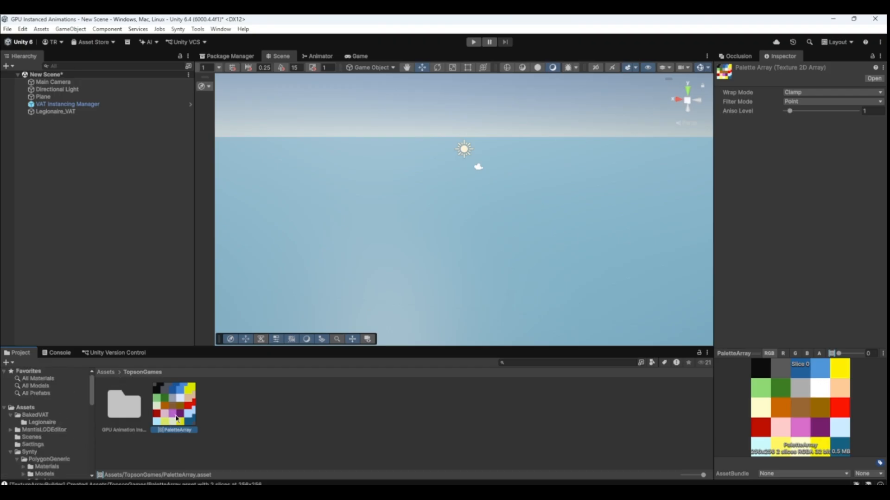
drag(91, 434, 42, 424)
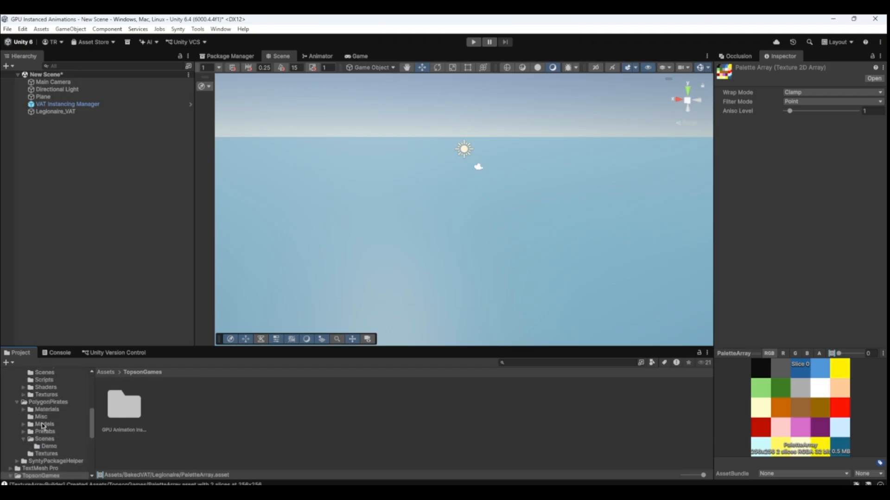
click(106, 373)
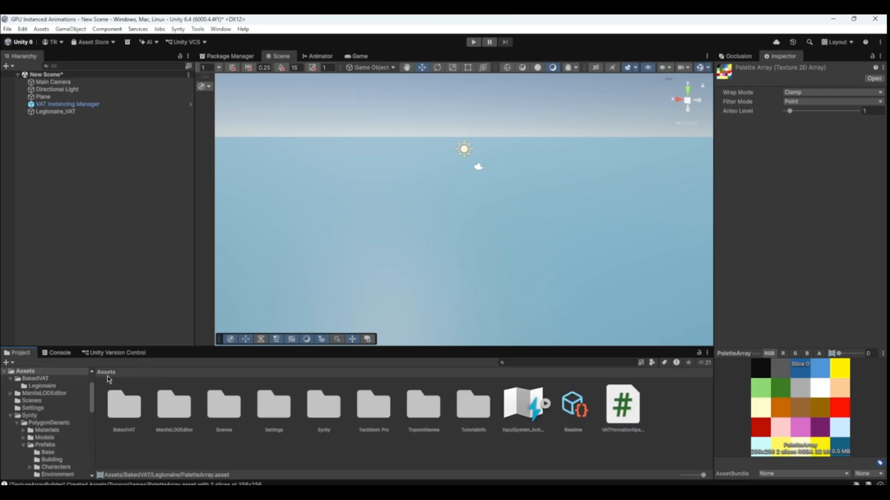
double_click(124, 405)
double_click(124, 405)
click(377, 414)
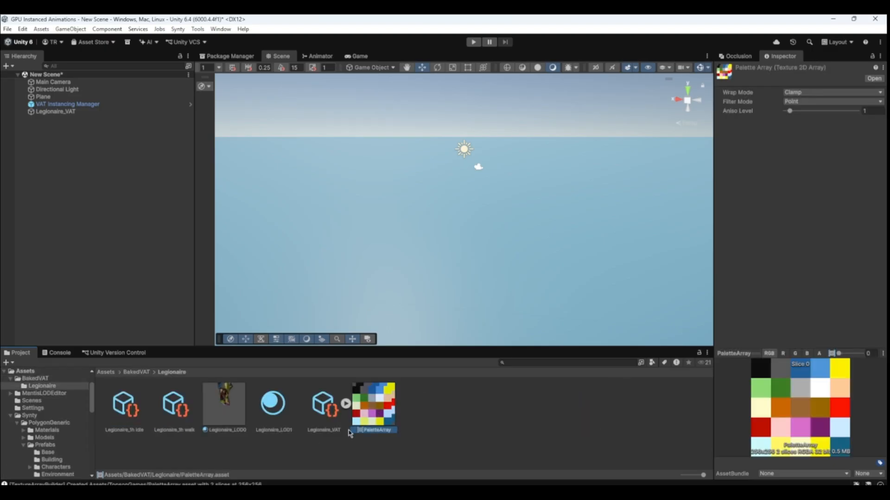
Assign PaletteArray as the Base Map Array of materials Legionaire_LOD0 and Legionaire_LOD1 and enable Variants via Texture2DArray on both.
click(323, 426)
click(230, 416)
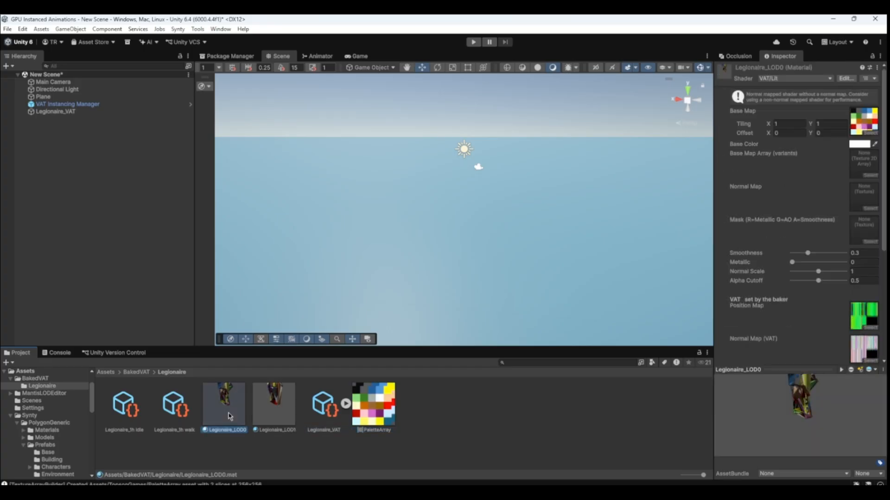
ctrl+click(268, 416)
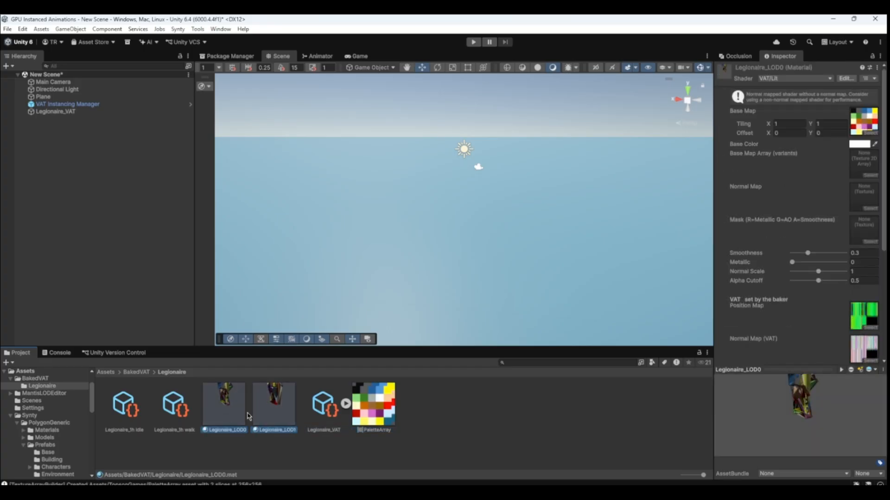
scroll(759, 301, down, 3)
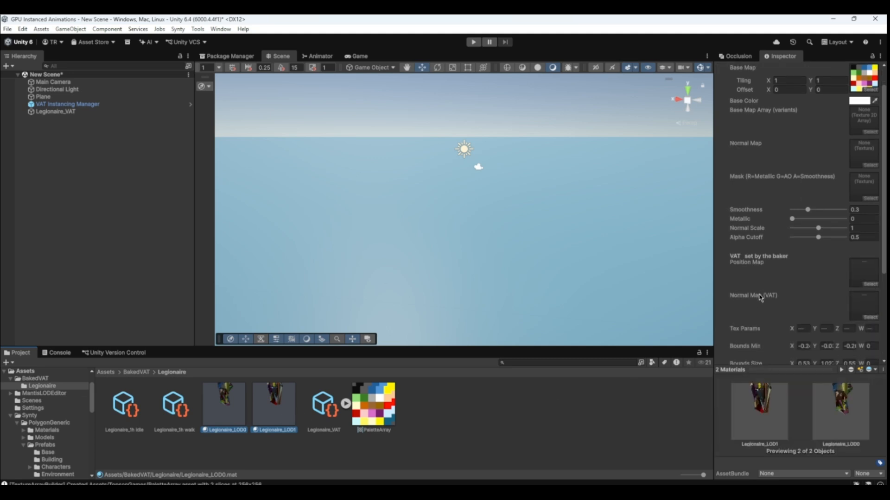
scroll(760, 297, up, 2)
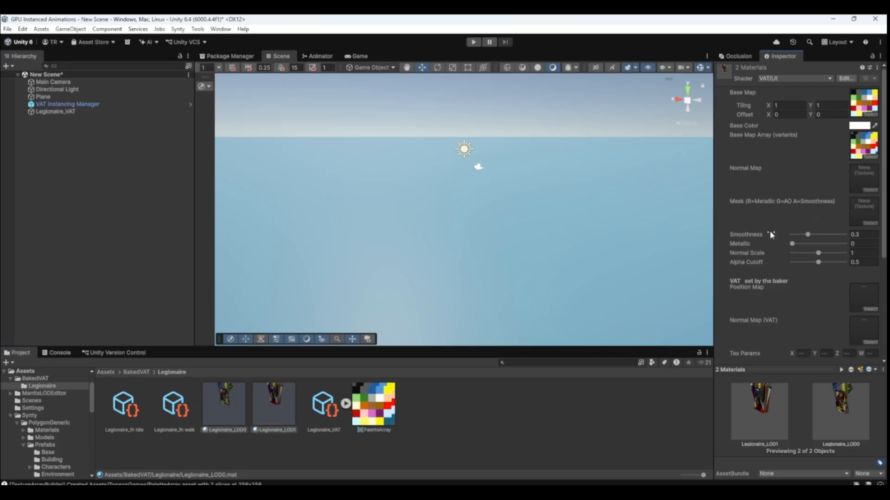
scroll(769, 231, down, 6)
scroll(772, 235, down, 1)
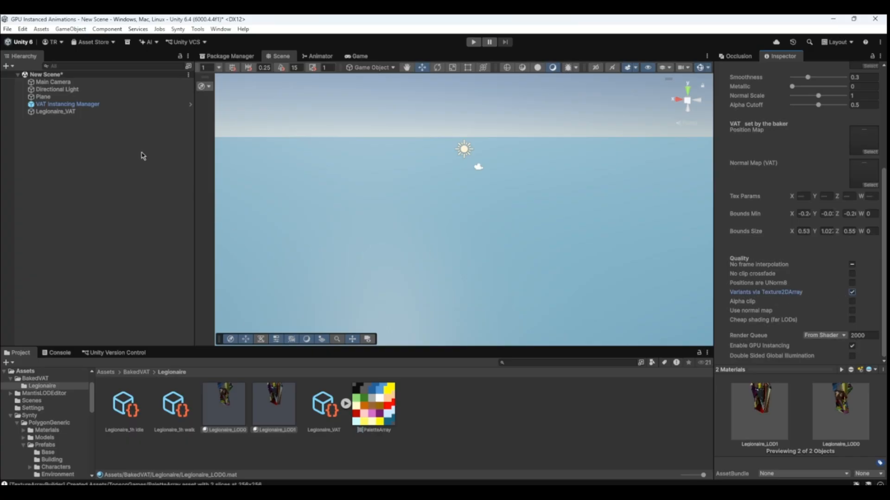
Duplicate Legionaire_VAT and move the copy beside the original to X position -1.17.
click(67, 112)
key(ctrl+d)
drag(435, 215, 458, 215)
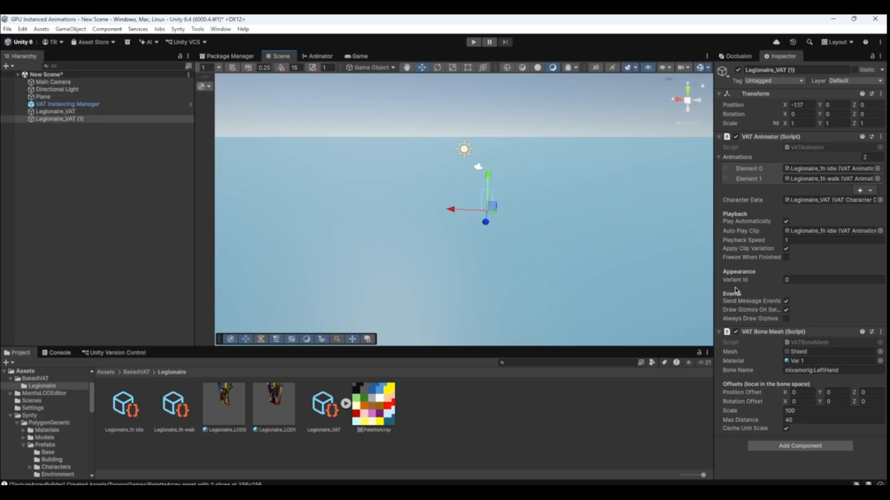
Set the duplicated Legionaire's Variant Id to 1 in its VAT Animator.
drag(736, 282, 703, 299)
mouse_move(741, 281)
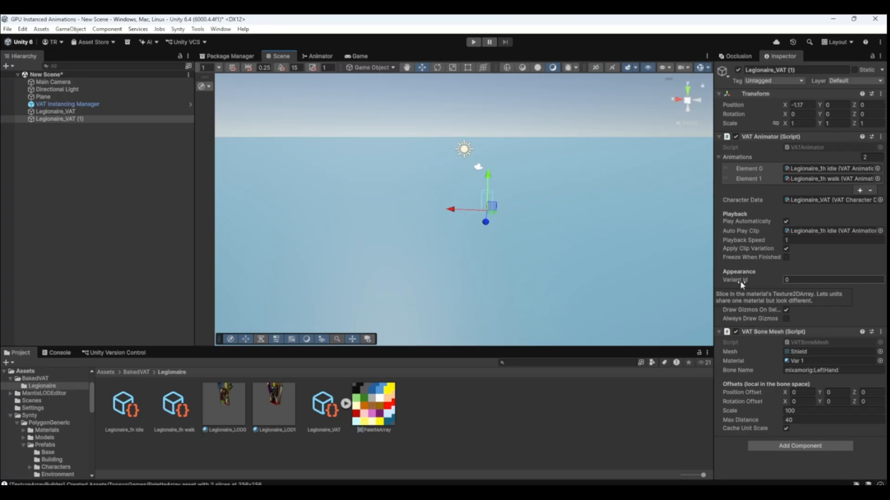
click(807, 280)
text(1)
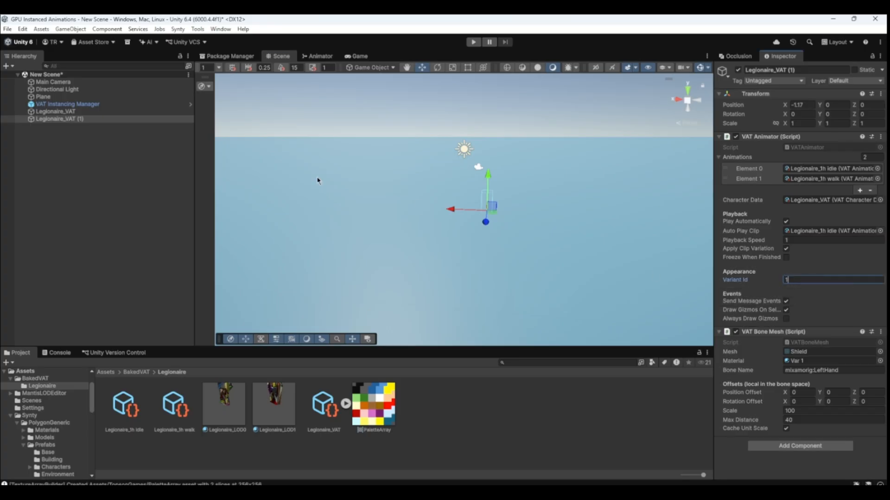
Run the scene, compare both Legionaires' appearance and Variant Ids up close in the Scene view, and stop the scene.
click(84, 112)
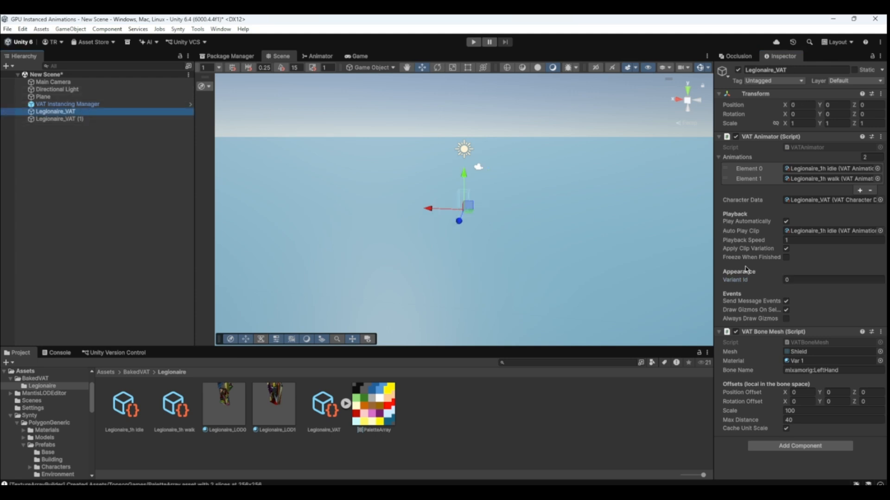
click(469, 42)
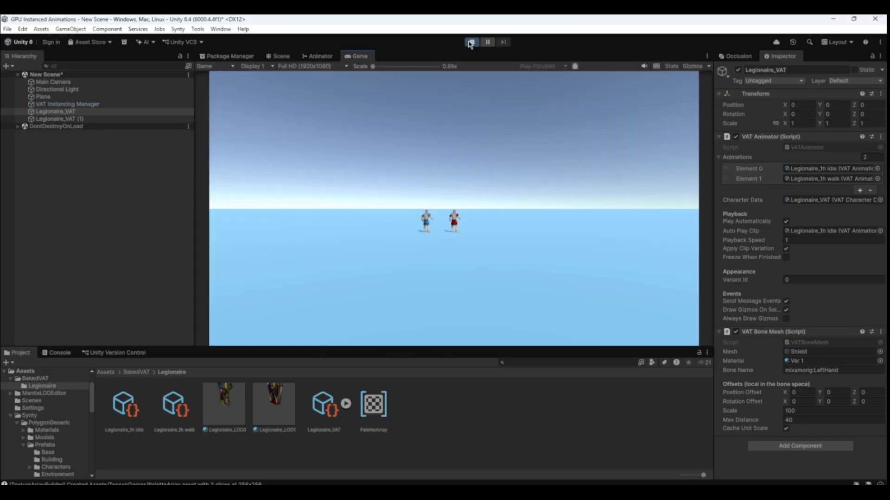
click(281, 56)
scroll(480, 182, up, 5)
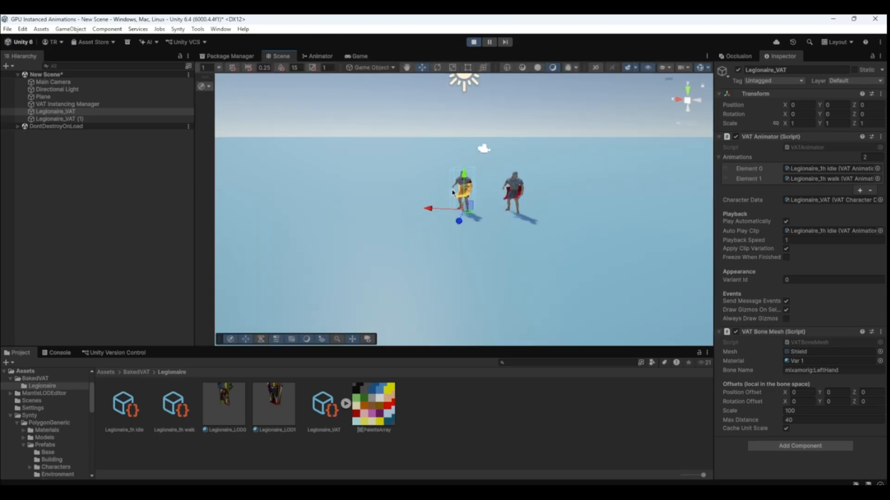
scroll(556, 194, up, 5)
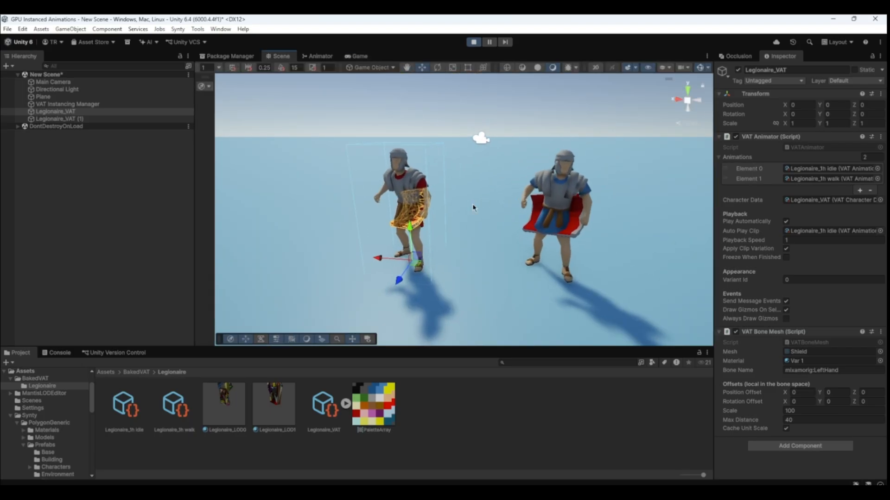
click(60, 118)
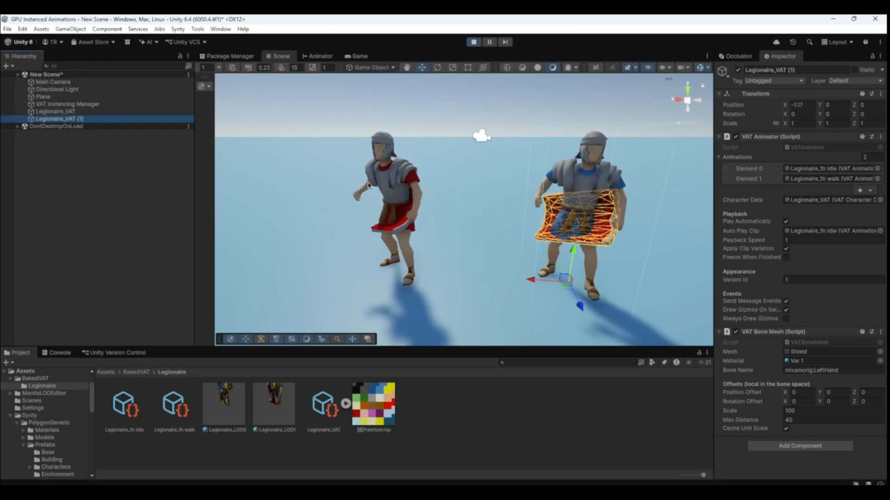
click(105, 112)
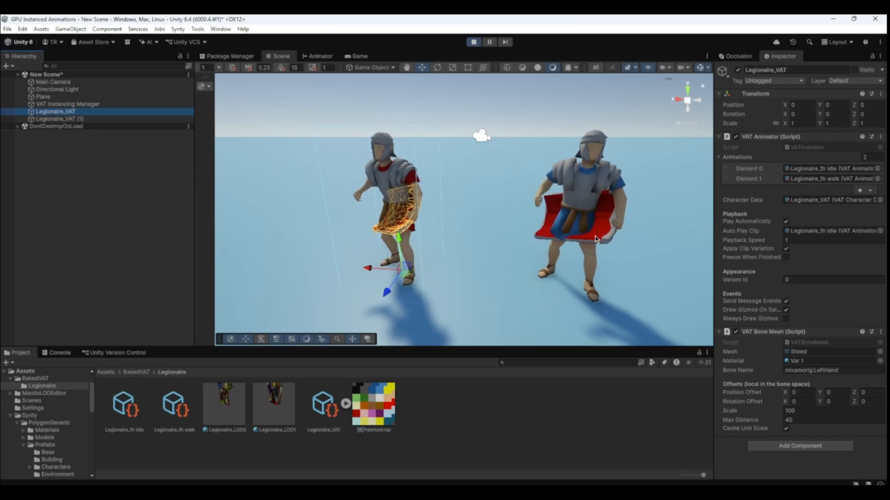
click(101, 221)
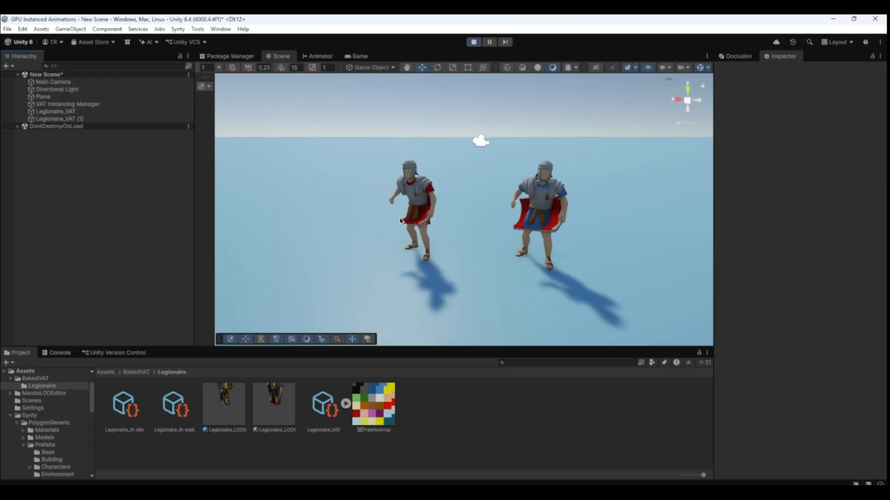
click(473, 41)
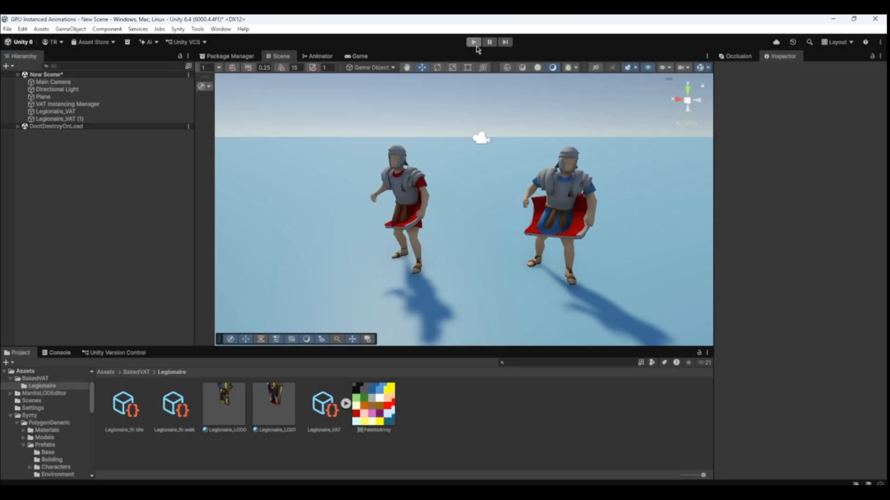
Add an OnAttack event with Int Value 1 to the Legionaire_1h walk animation, remove it again, and deselect the asset.
click(122, 405)
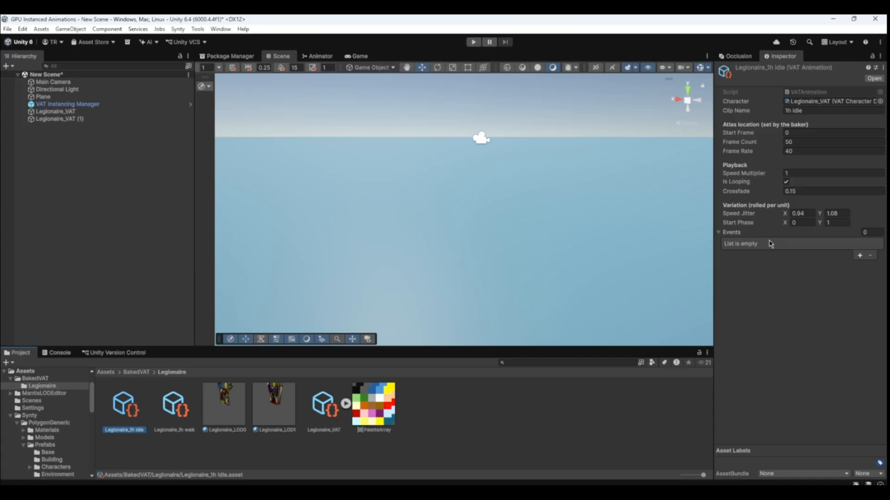
click(165, 428)
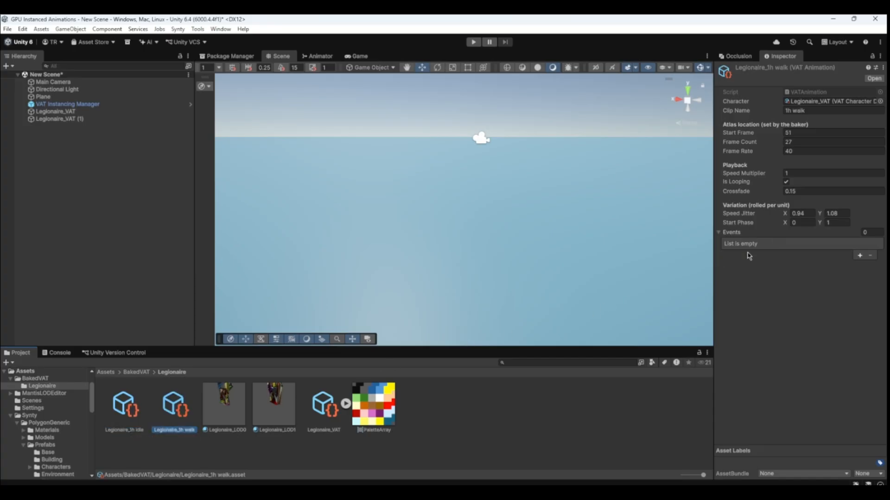
click(859, 256)
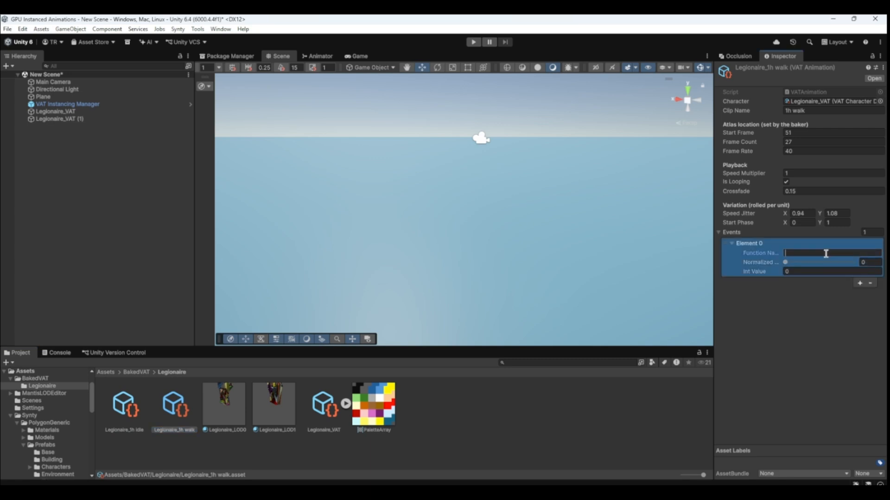
text(OnAttack)
click(806, 272)
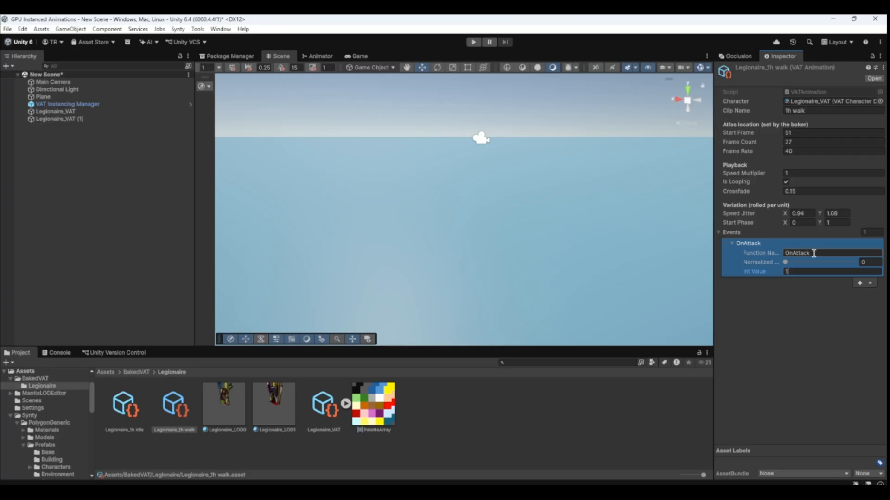
click(814, 254)
click(869, 283)
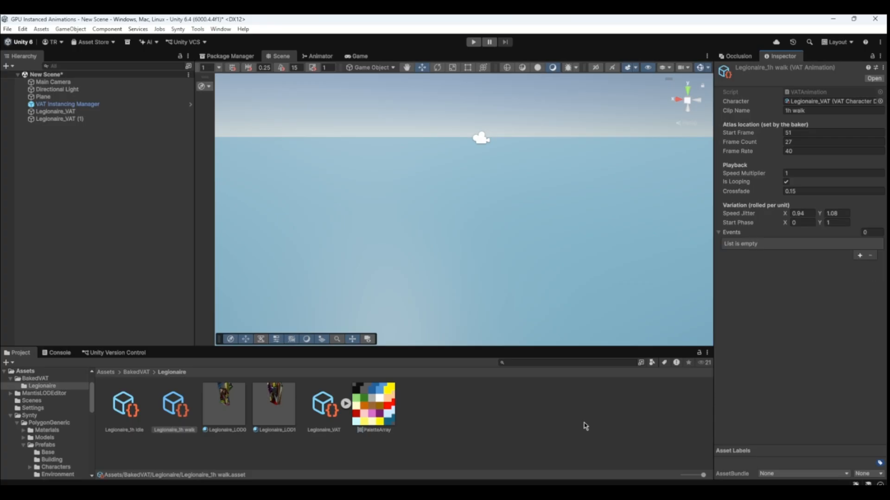
click(585, 425)
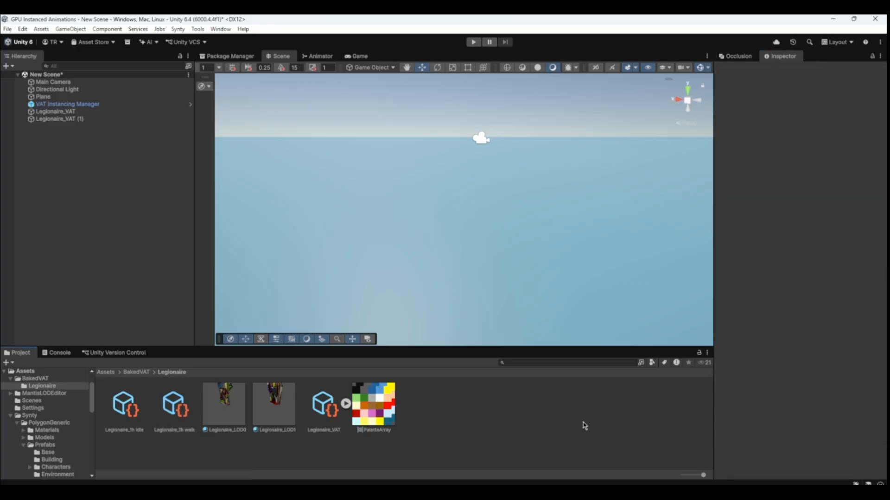